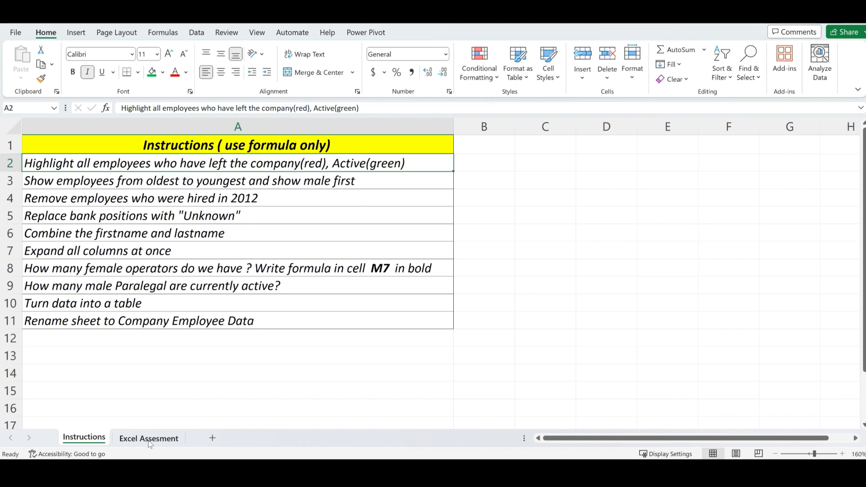
# Step: On the Excel Assesment sheet, create a conditional formatting rule for the Employment Status column matching cells equal to Active
pyautogui.click(150, 439)
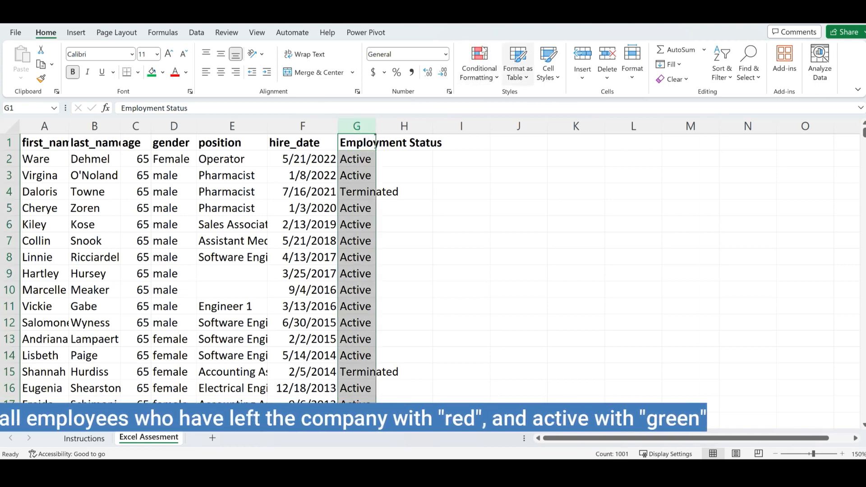
pyautogui.click(486, 72)
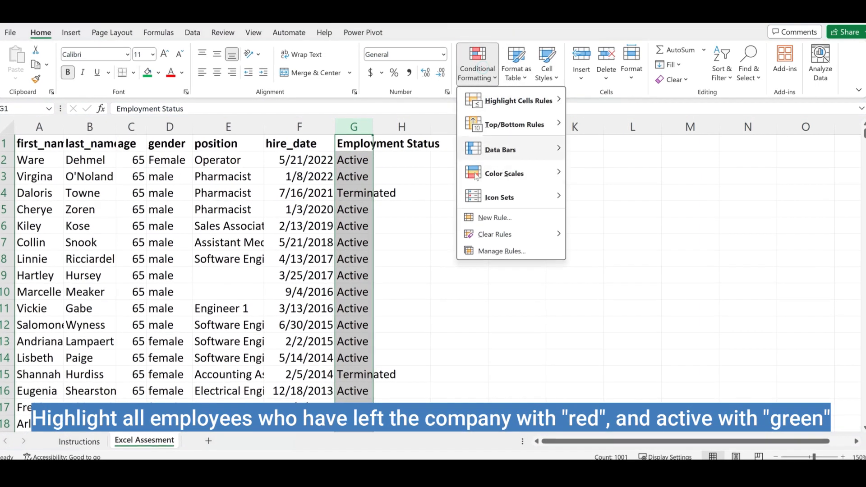
pyautogui.click(488, 222)
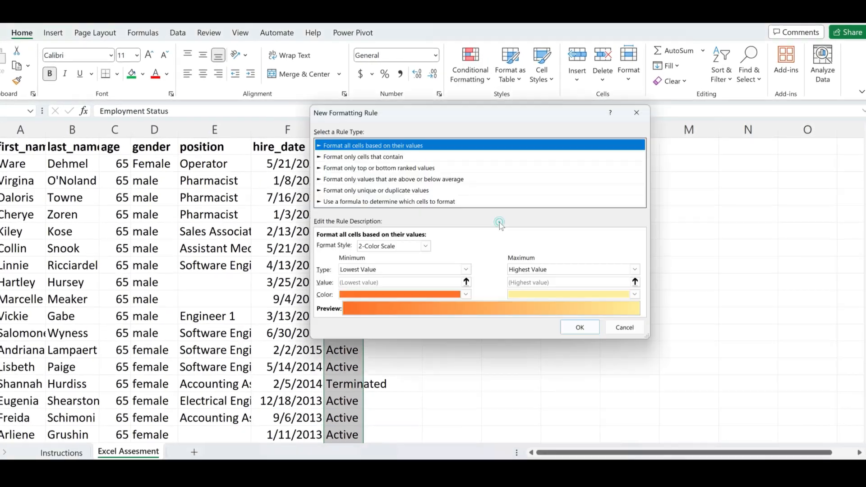
pyautogui.click(370, 158)
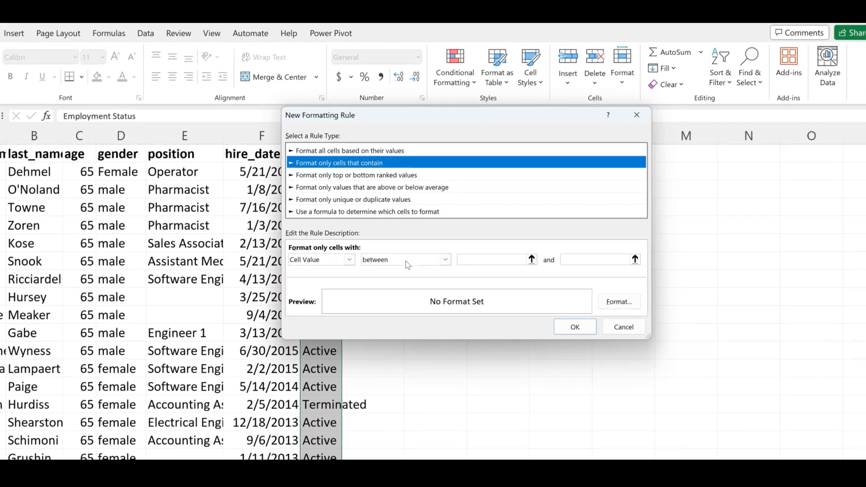
pyautogui.click(447, 257)
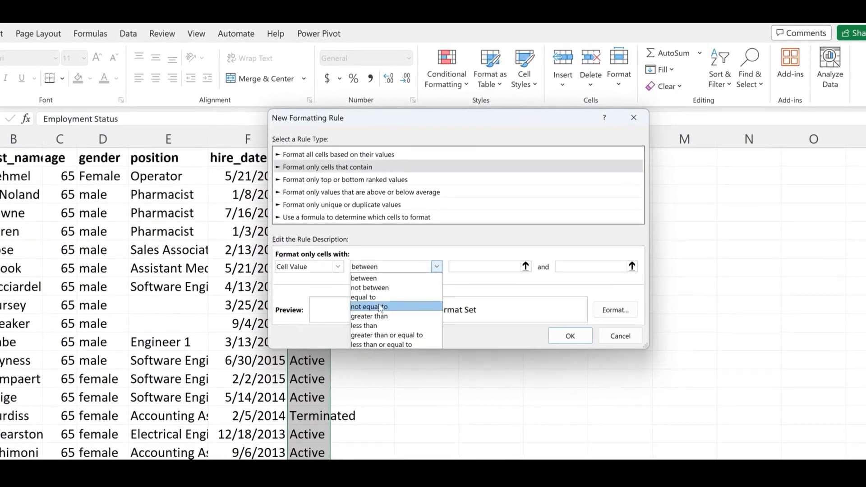
pyautogui.click(369, 304)
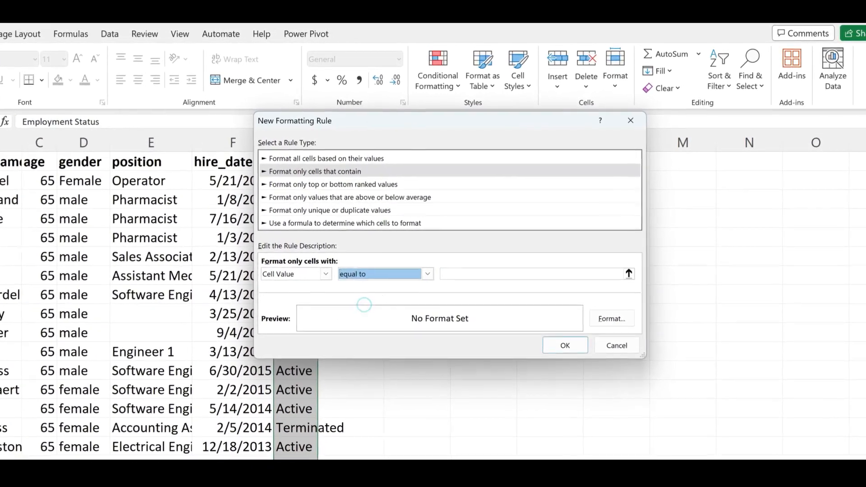
pyautogui.click(467, 272)
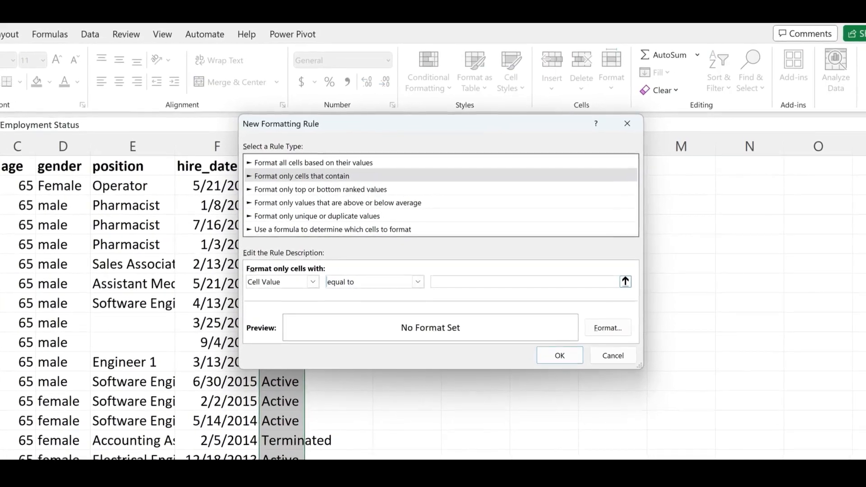
pyautogui.write('Aci')
pyautogui.press('BackSpace')
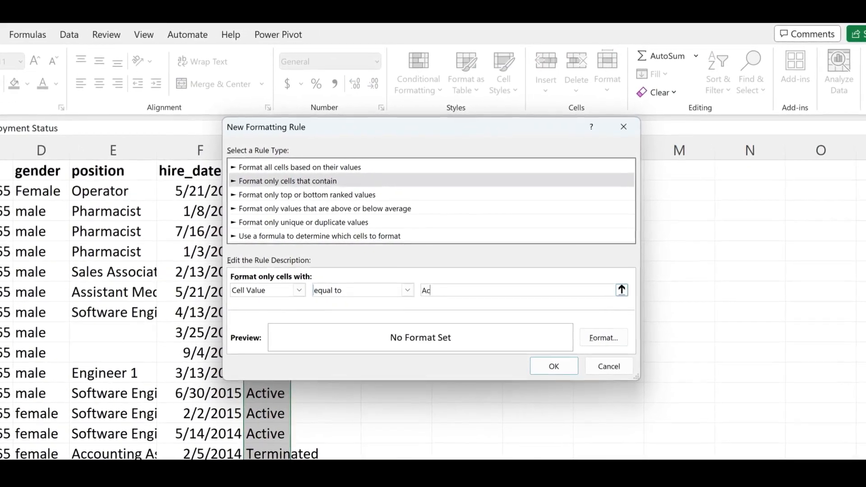
pyautogui.write('tive')
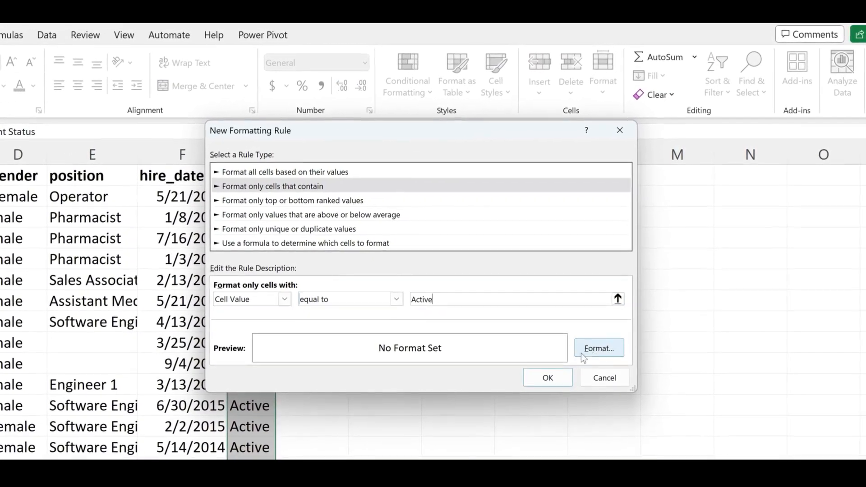
# Step: Give the Active rule a green background fill and apply it to the column
pyautogui.click(588, 350)
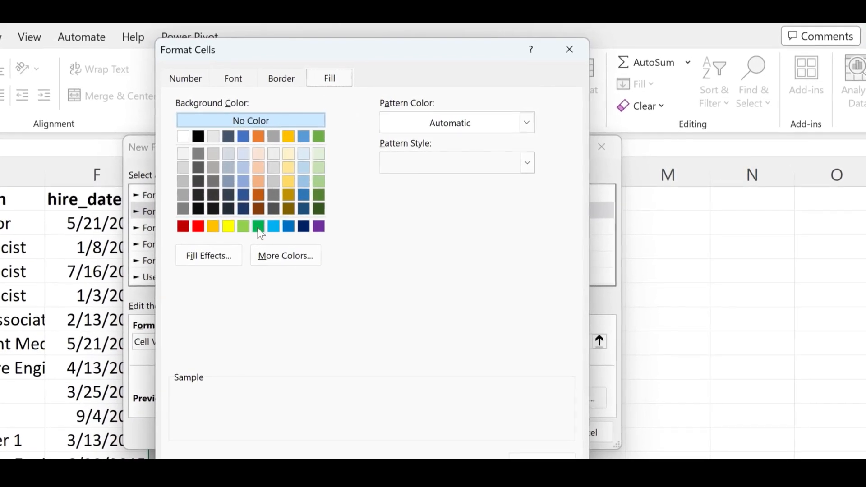
pyautogui.click(265, 225)
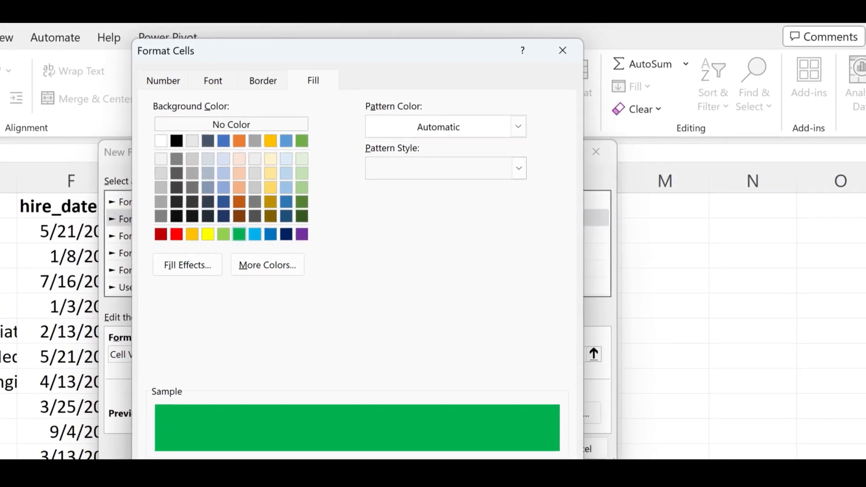
pyautogui.press('Return')
pyautogui.press('Return')
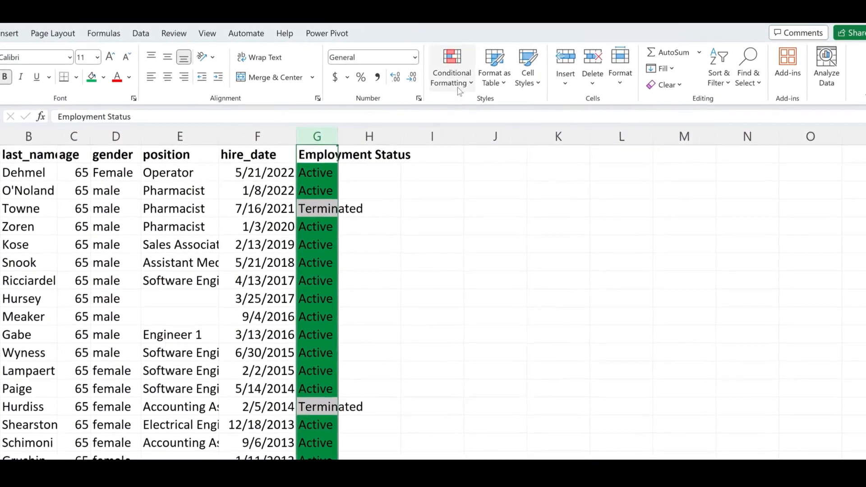
# Step: Create a second conditional formatting rule for the Employment Status column matching cell values equal to Terminated
pyautogui.click(453, 78)
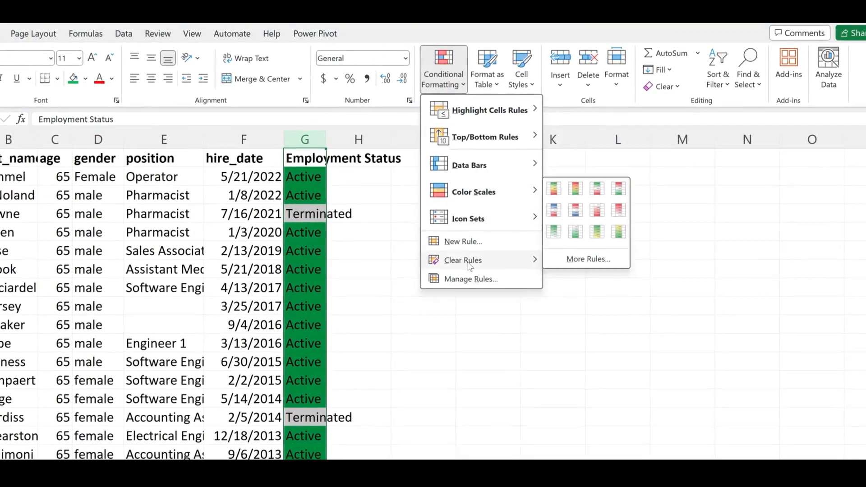
pyautogui.click(461, 240)
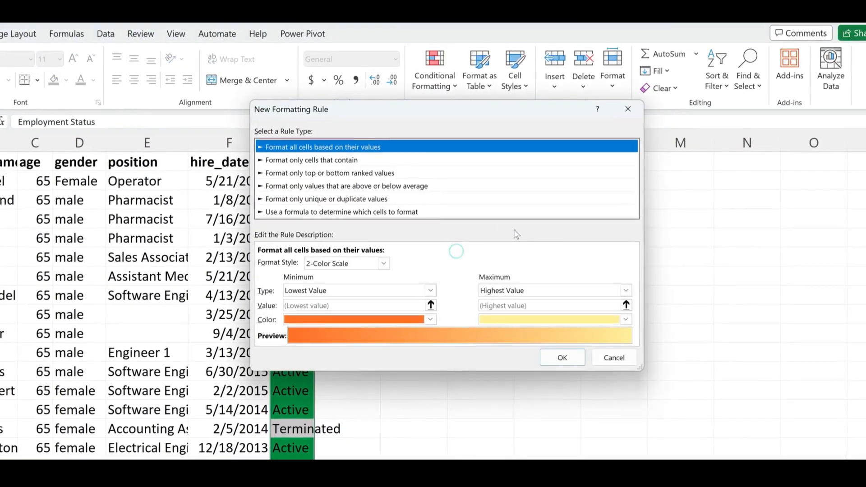
pyautogui.click(312, 162)
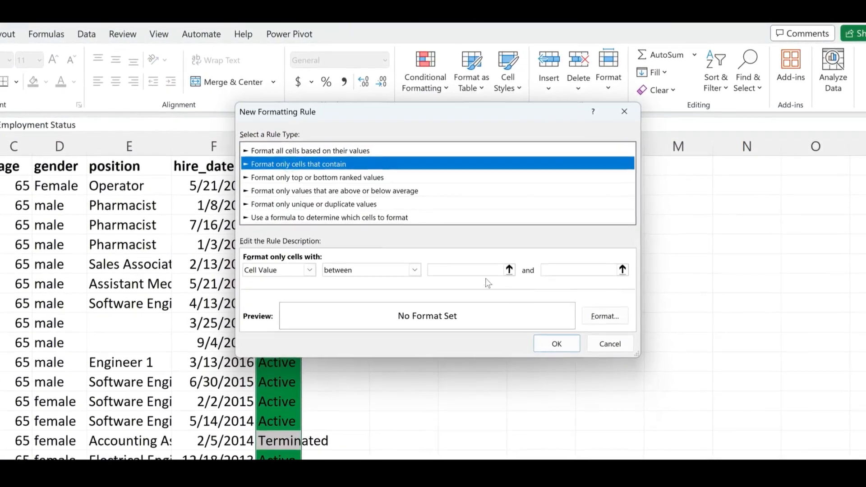
pyautogui.click(378, 267)
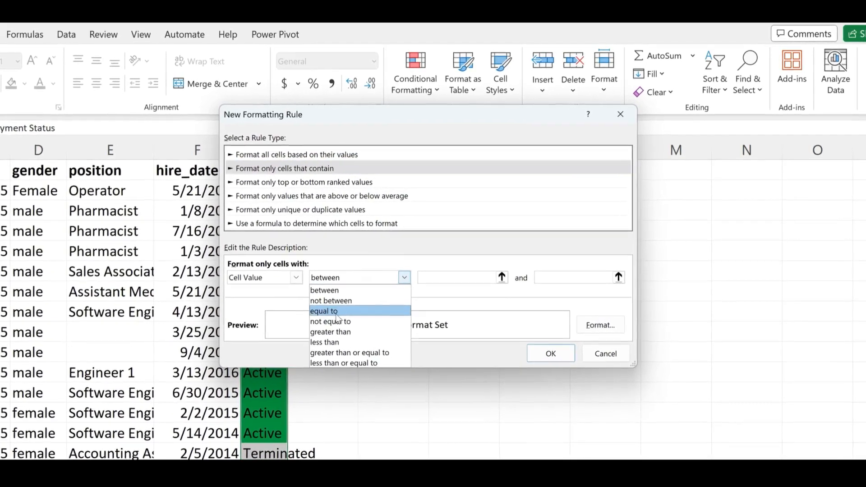
pyautogui.click(356, 309)
pyautogui.click(418, 284)
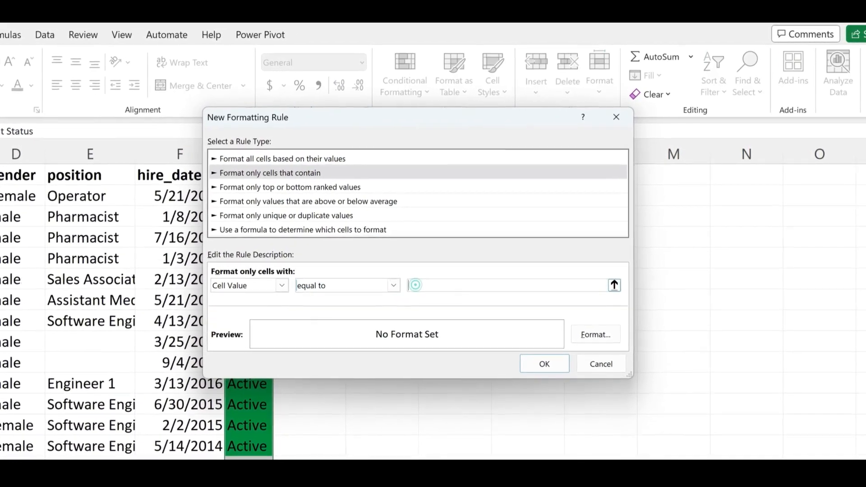
pyautogui.write('Terminated')
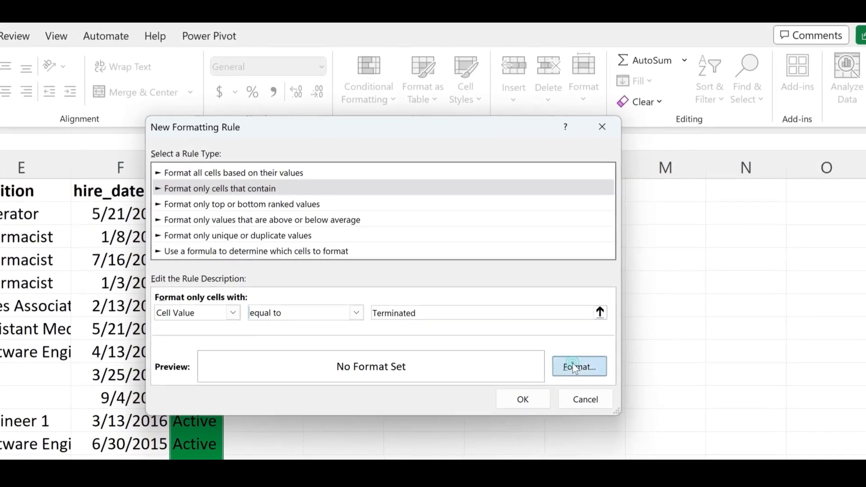
# Step: Give the Terminated rule a red background fill and apply it to the column
pyautogui.click(576, 364)
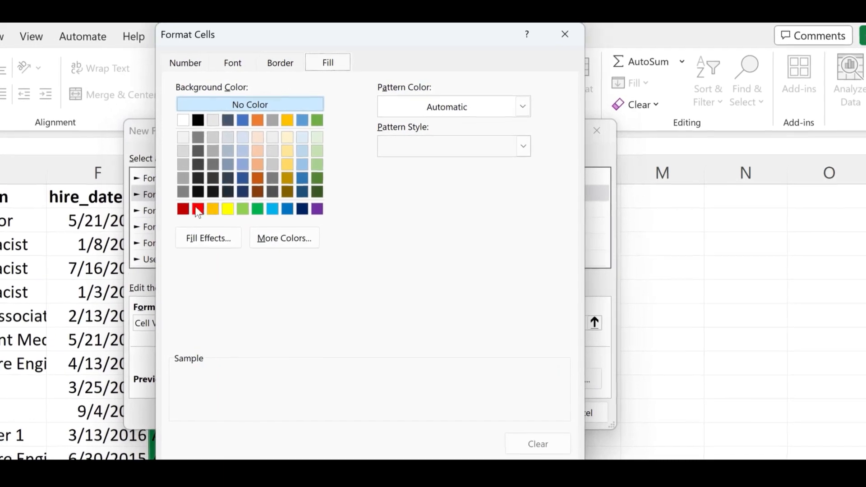
pyautogui.click(203, 207)
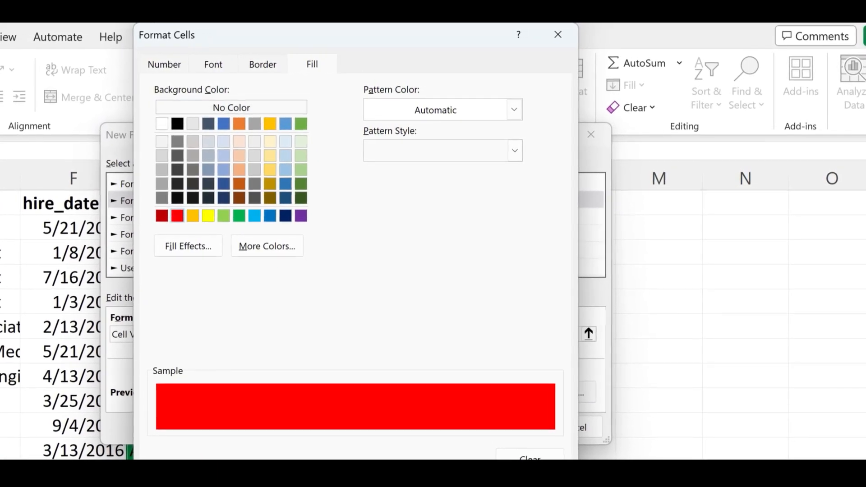
pyautogui.click(459, 482)
pyautogui.click(499, 439)
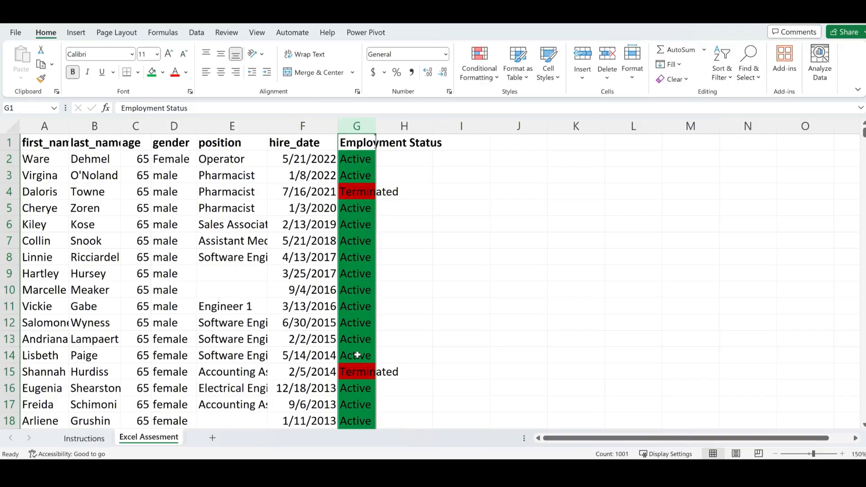
# Step: Check the highlighted statuses, and on the Instructions sheet fill the highlighting task in cell A2 with green
pyautogui.scroll(-8, 357, 354)
pyautogui.scroll(2, 357, 354)
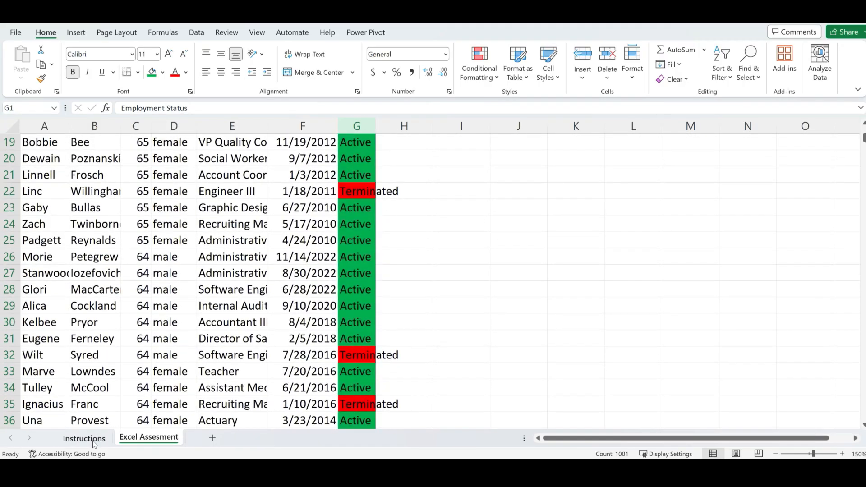
pyautogui.click(93, 441)
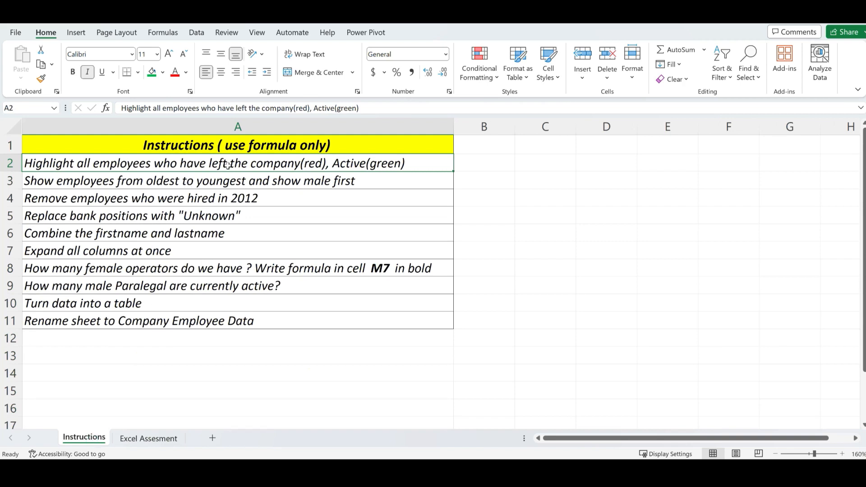
pyautogui.click(152, 72)
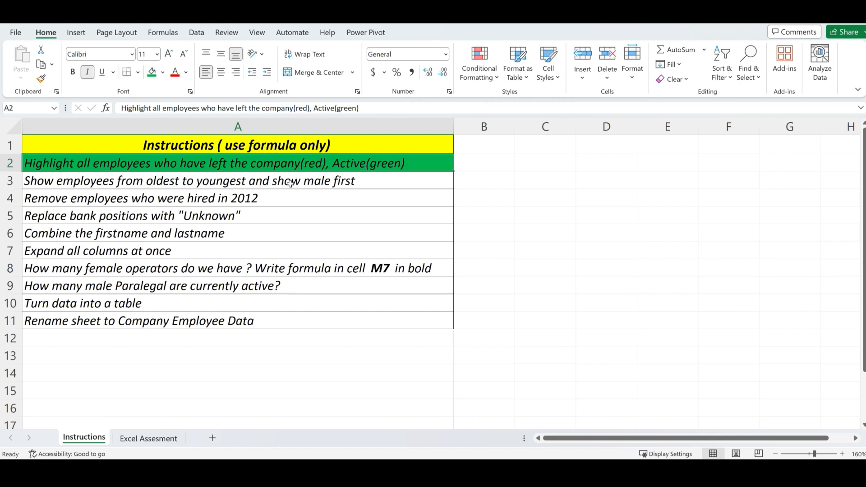
# Step: On the Excel Assesment sheet, select the age and gender columns and open a custom sort for them
pyautogui.click(149, 438)
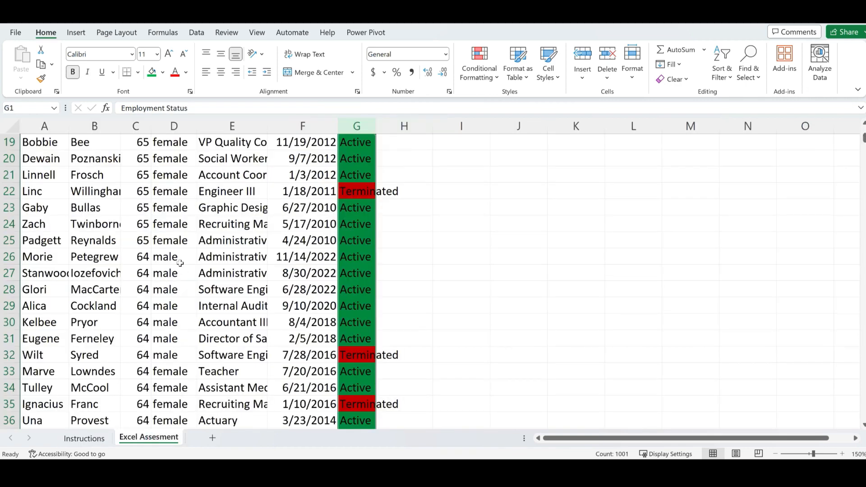
pyautogui.scroll(6, 180, 264)
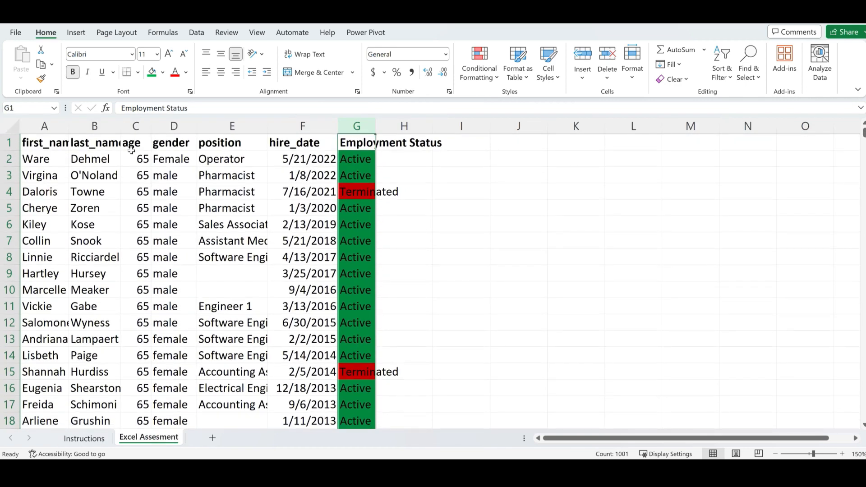
pyautogui.click(136, 144)
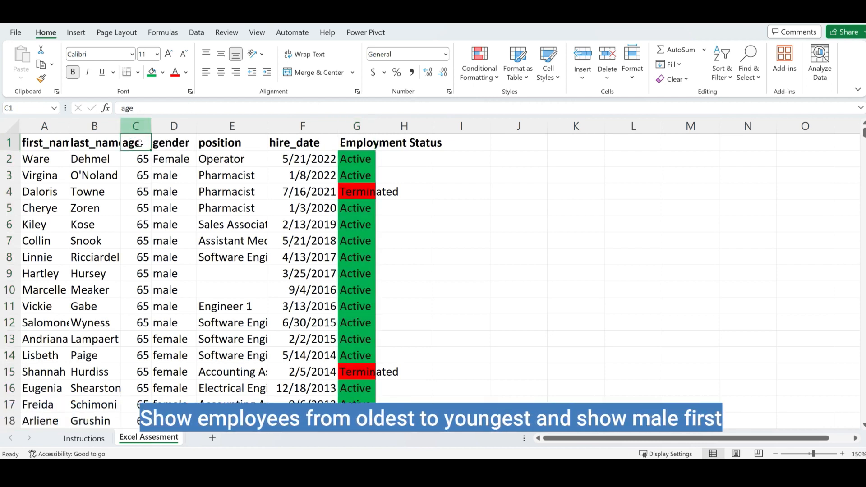
pyautogui.moveTo(141, 127); pyautogui.dragTo(177, 121)
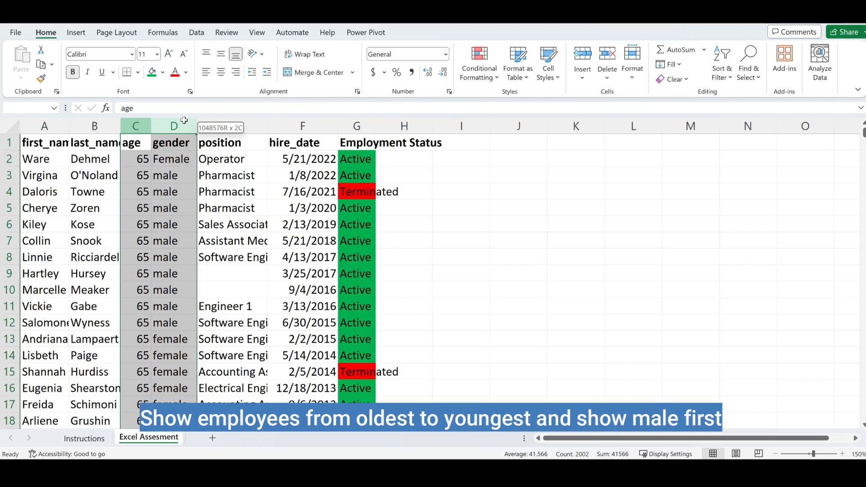
pyautogui.click(721, 77)
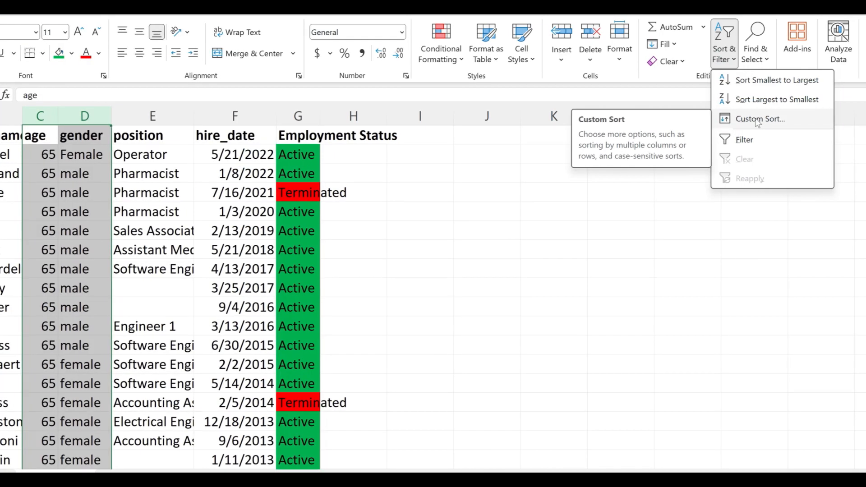
pyautogui.click(758, 120)
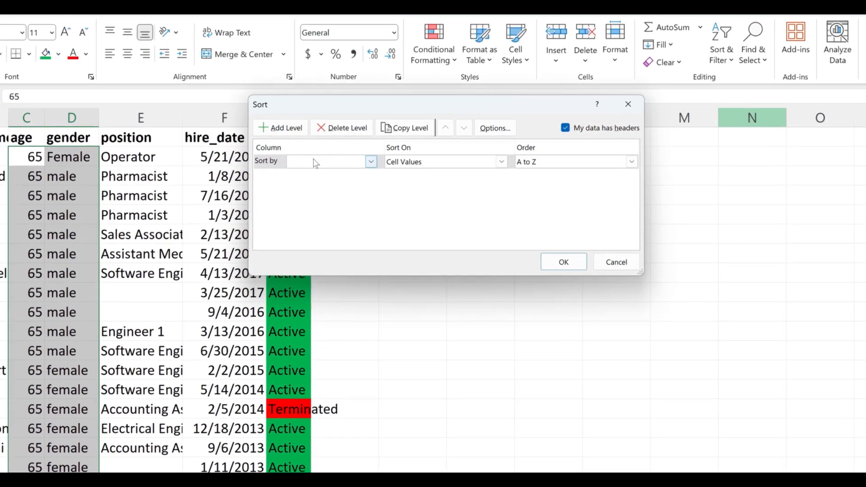
# Step: Set the first sort level to age, ordered Largest to Smallest
pyautogui.click(369, 162)
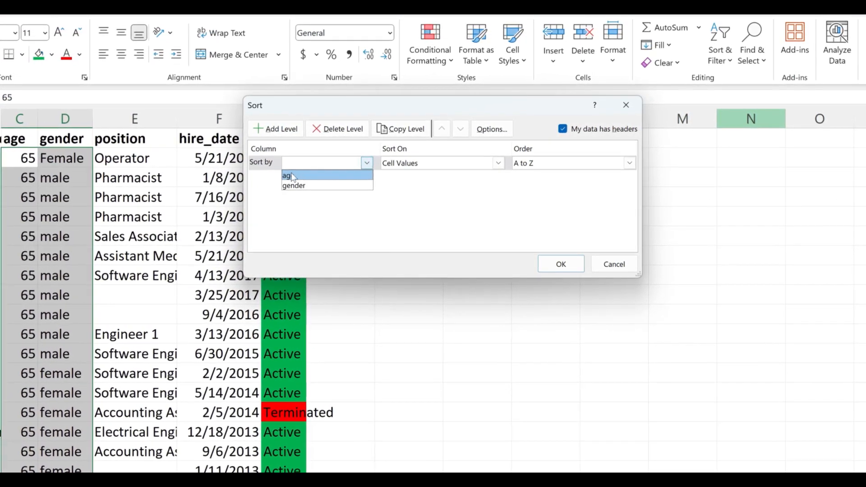
pyautogui.click(286, 176)
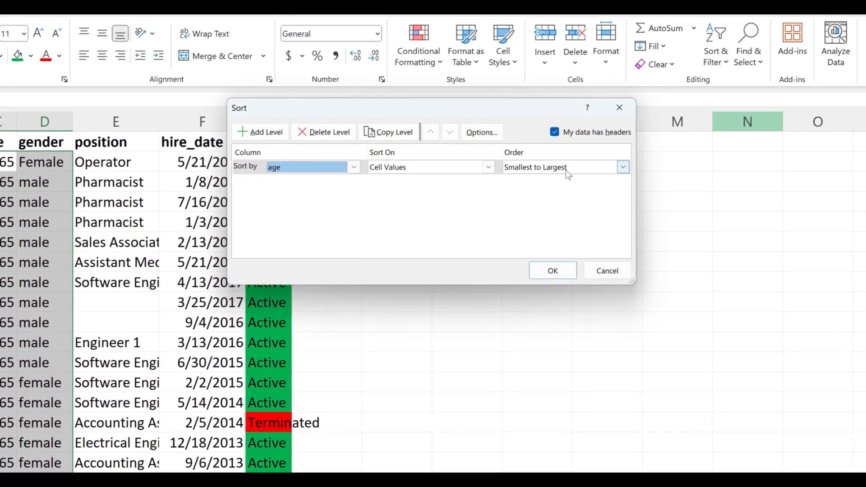
pyautogui.click(566, 171)
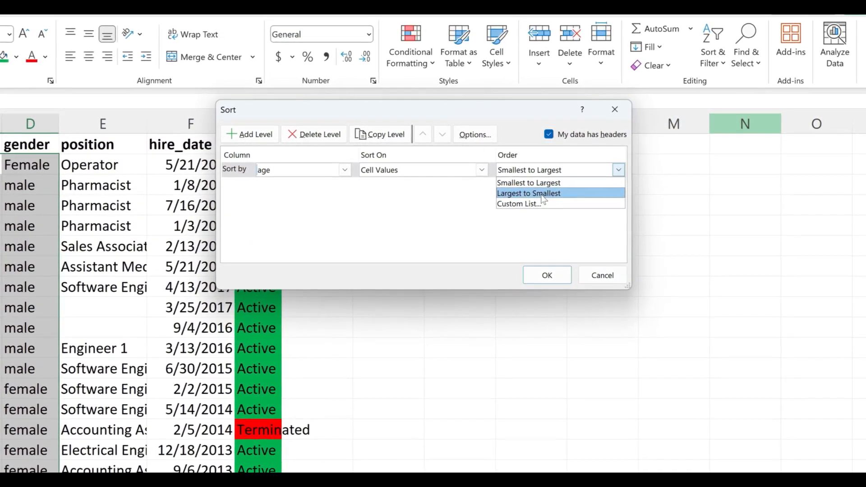
pyautogui.click(542, 192)
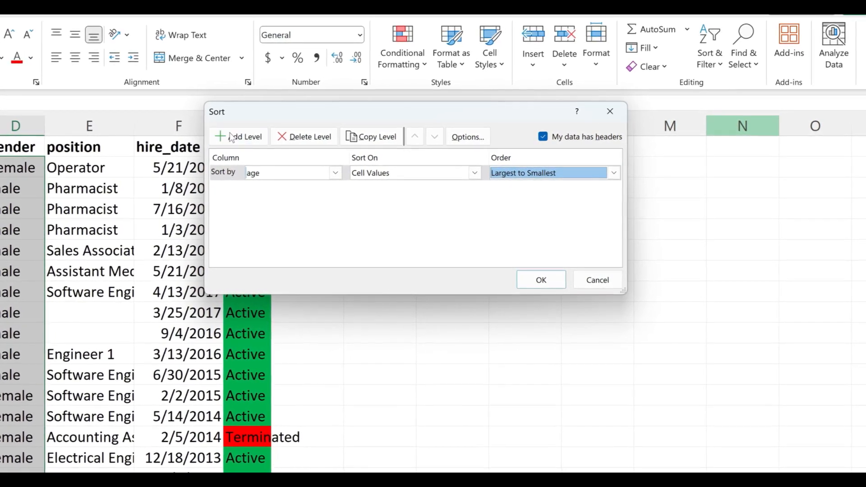
# Step: Add a second sort level on gender ordered Z to A and apply the custom sort
pyautogui.click(248, 137)
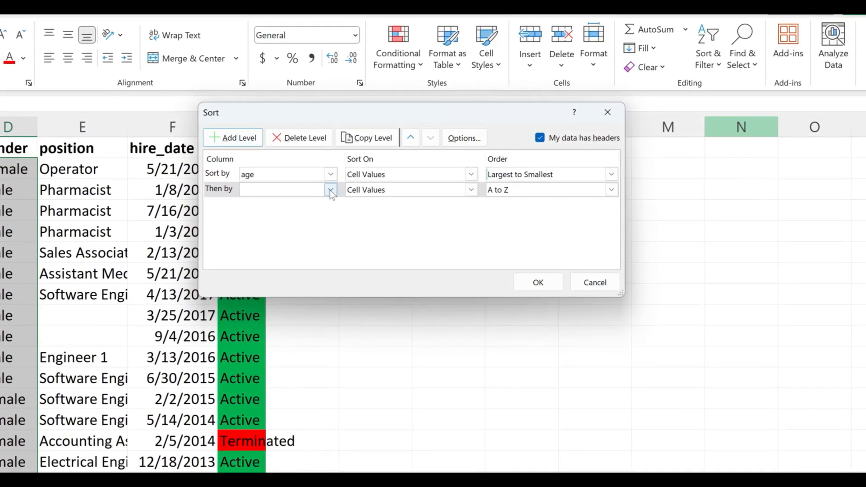
pyautogui.click(334, 188)
pyautogui.click(270, 214)
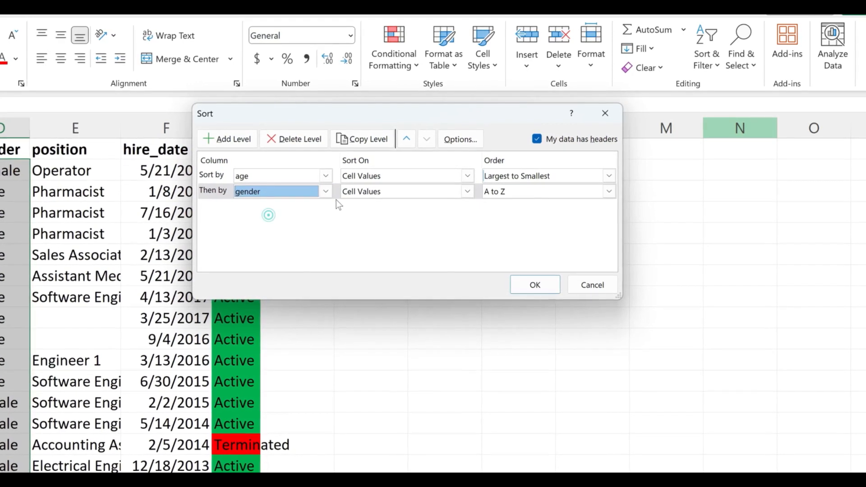
pyautogui.click(508, 198)
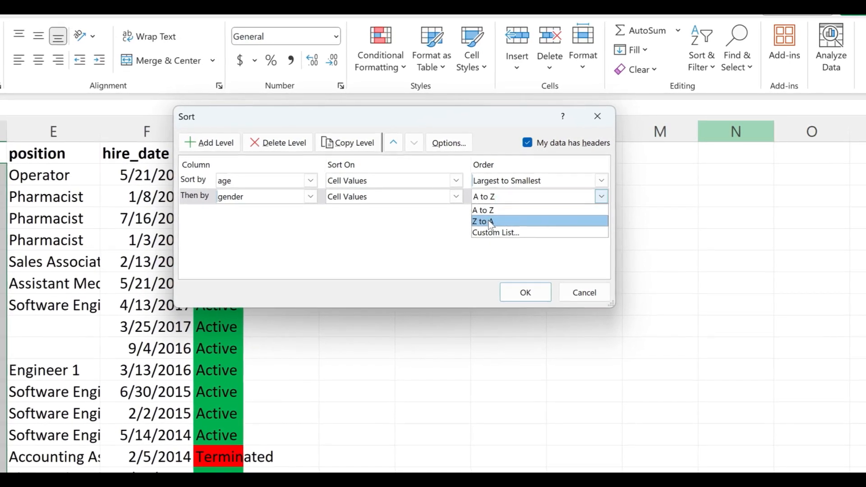
pyautogui.click(488, 220)
pyautogui.click(524, 293)
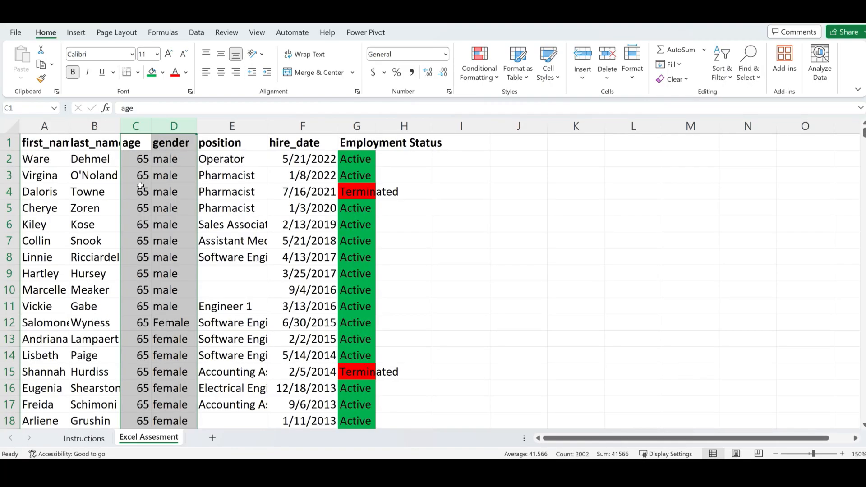
# Step: Check the sorted rows, and on the Instructions sheet fill the oldest-to-youngest task in cell A3 with green
pyautogui.scroll(-3, 140, 186)
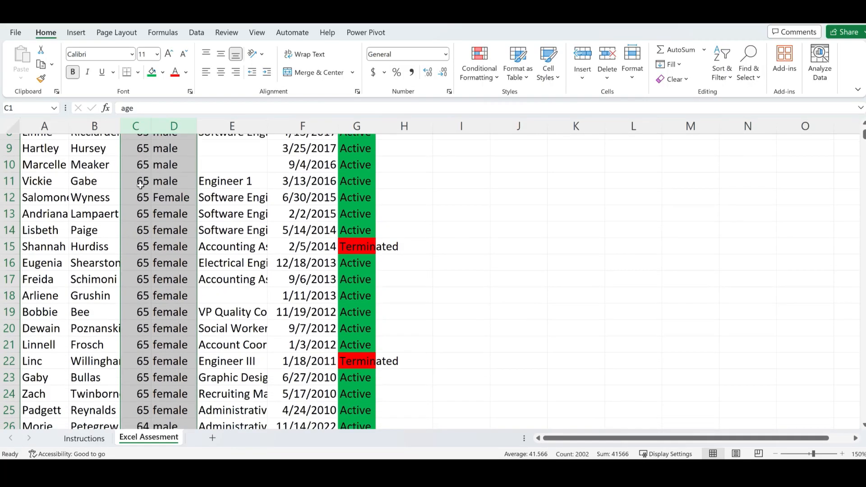
pyautogui.scroll(3, 173, 190)
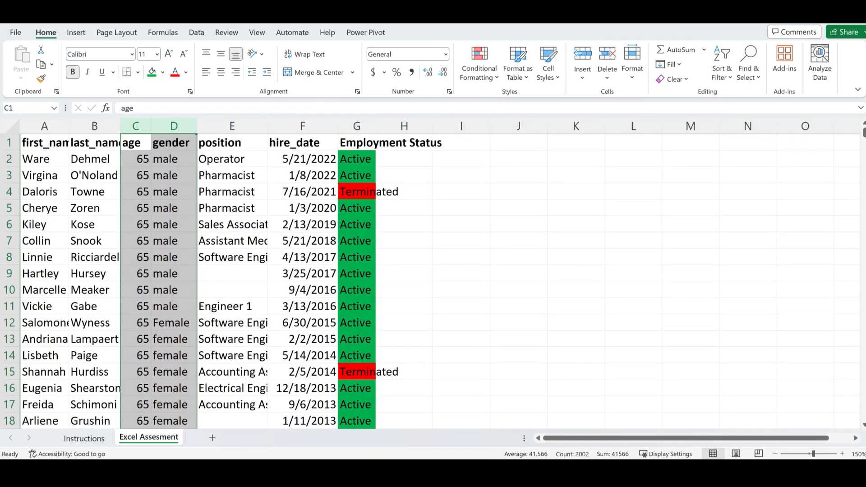
pyautogui.click(84, 437)
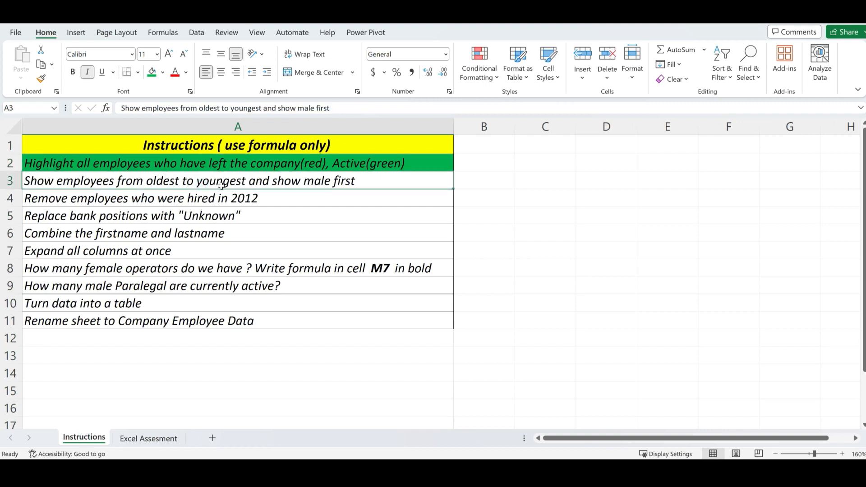
pyautogui.click(152, 73)
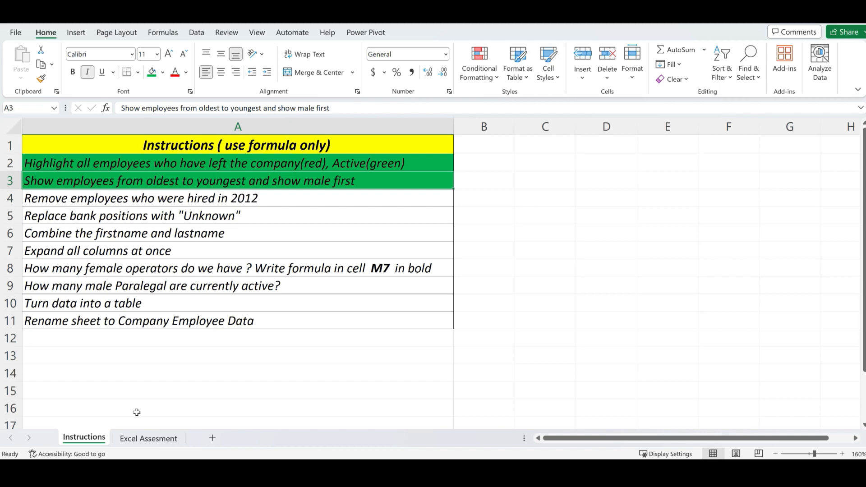
# Step: On the Excel Assesment sheet, insert an empty column between hire_date and Employment Status
pyautogui.click(140, 440)
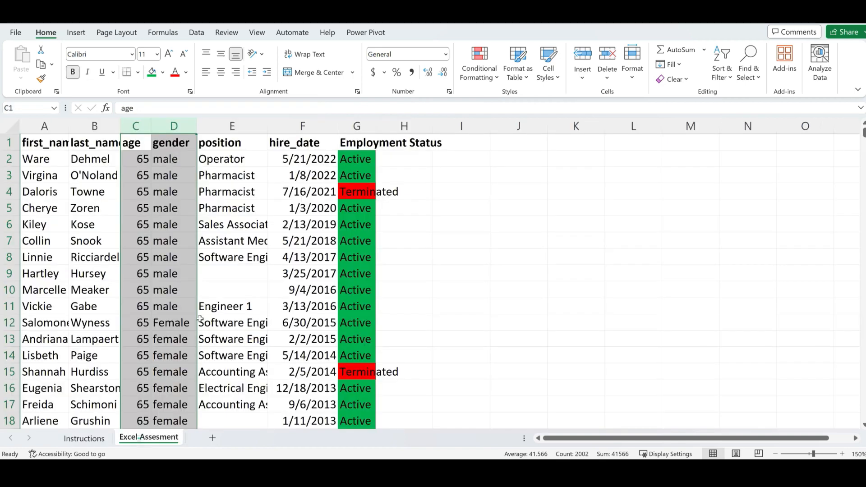
pyautogui.click(264, 238)
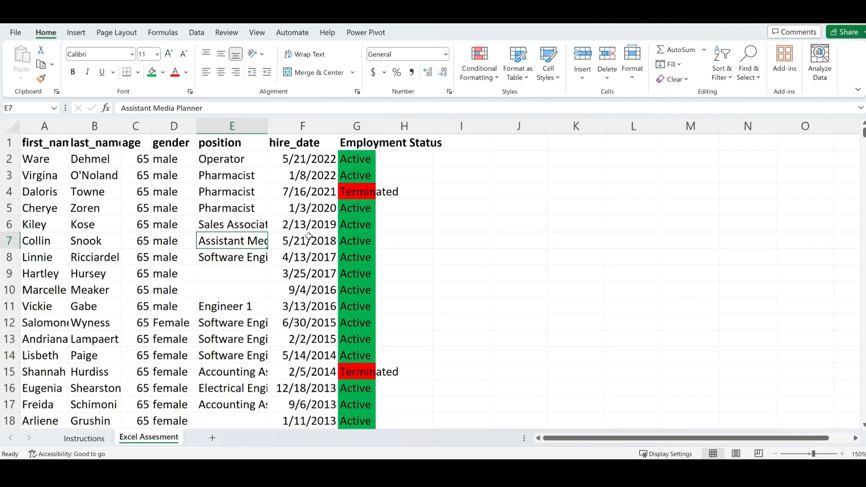
pyautogui.click(309, 128)
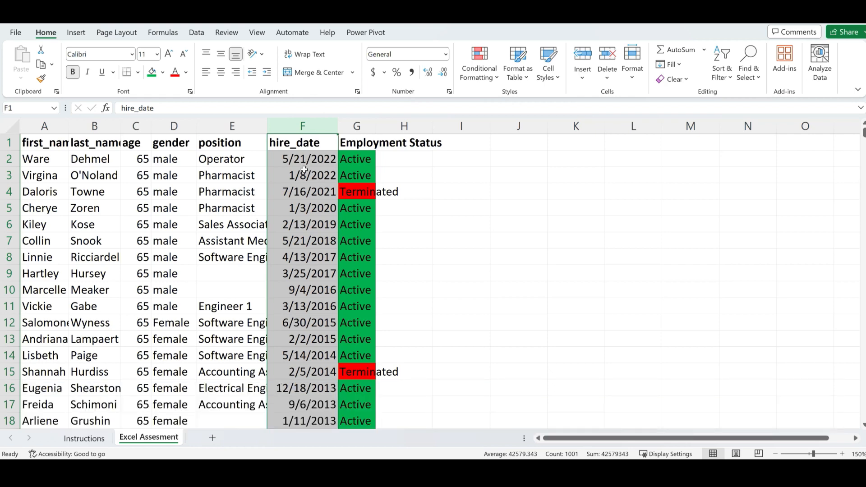
pyautogui.click(356, 127)
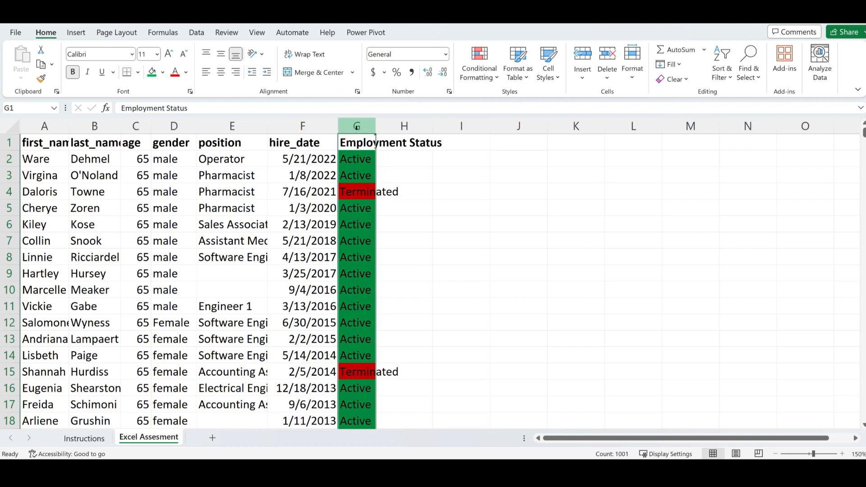
pyautogui.rightClick(357, 130)
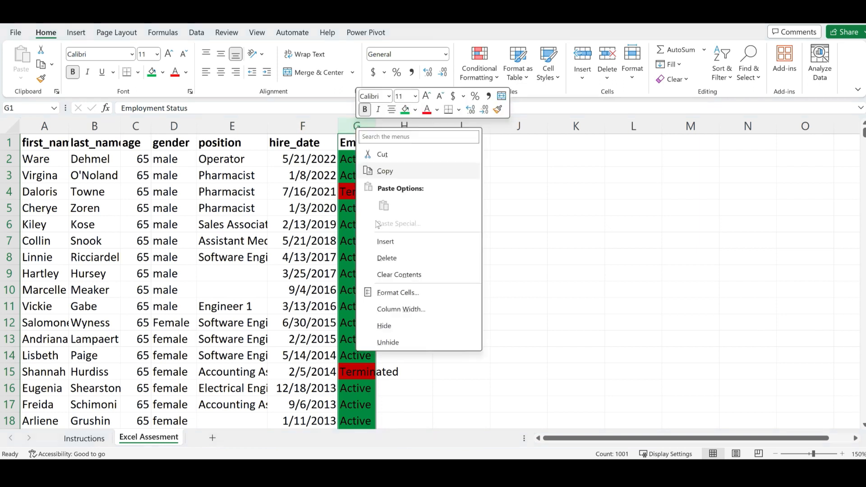
pyautogui.click(386, 242)
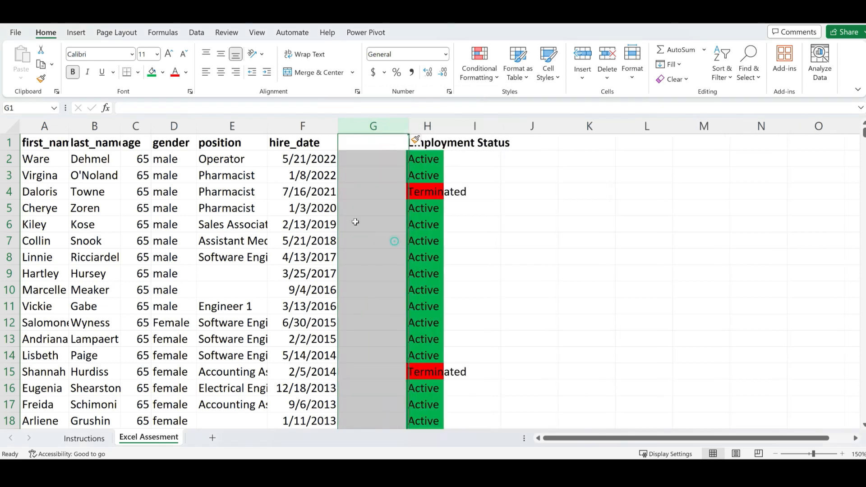
# Step: Enter the header Hired Year in cell G1 of the new column
pyautogui.click(359, 144)
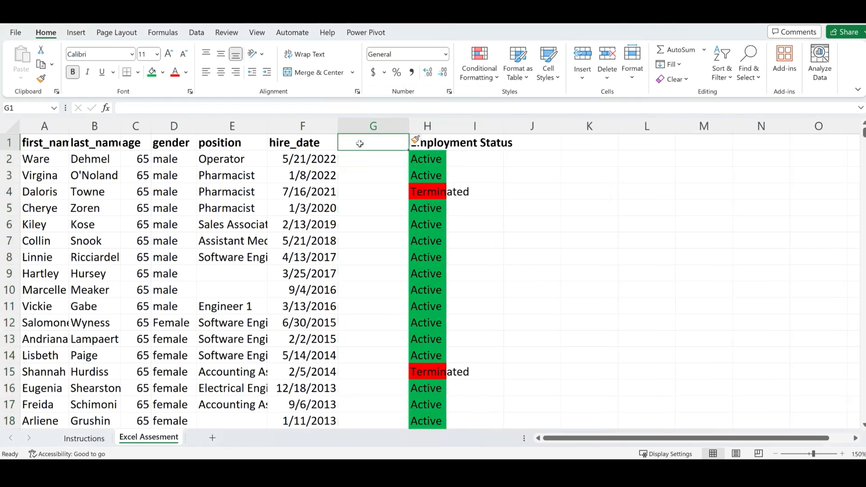
pyautogui.write('Hired Year')
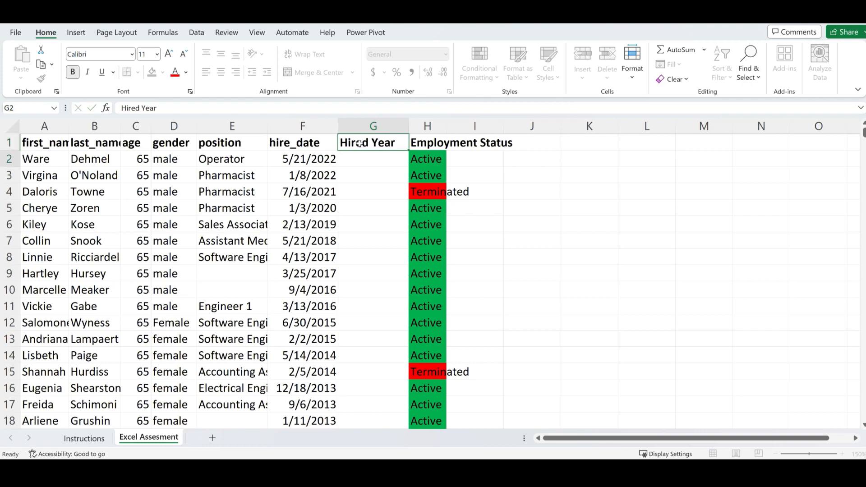
pyautogui.press('Return')
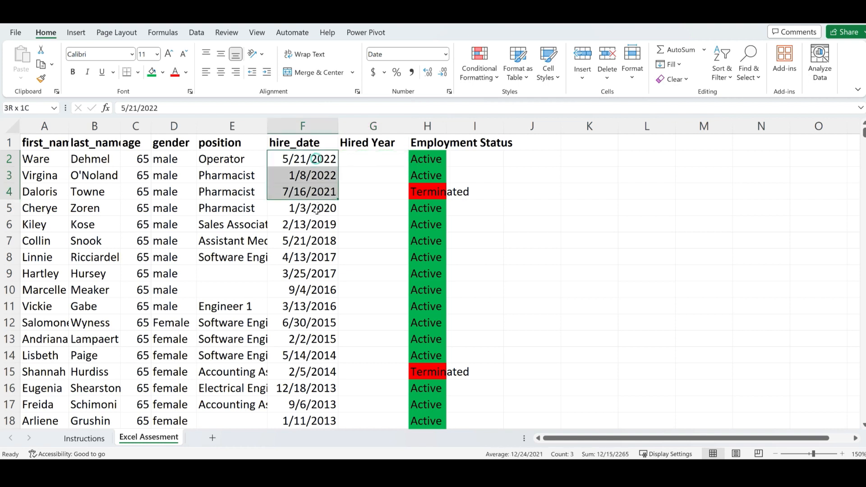
# Step: Enter the formula =YEAR(F2) in cell G2 to extract the year from the first hire date
pyautogui.moveTo(313, 272); pyautogui.dragTo(310, 344)
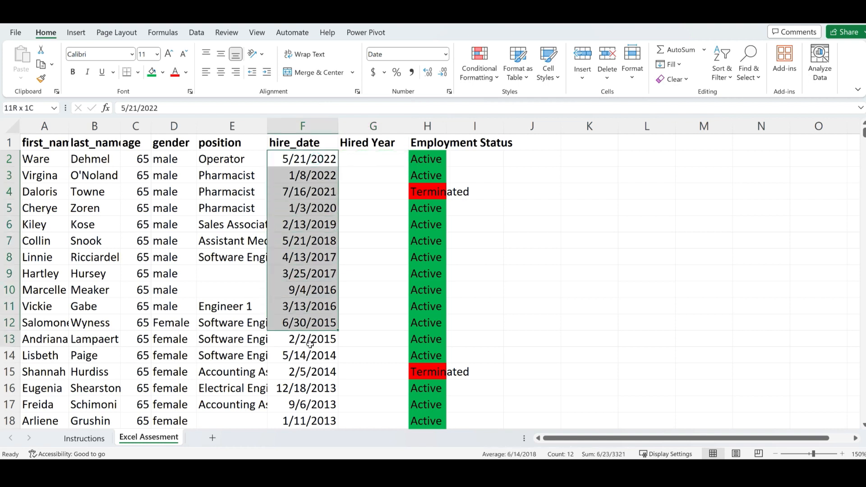
pyautogui.click(369, 160)
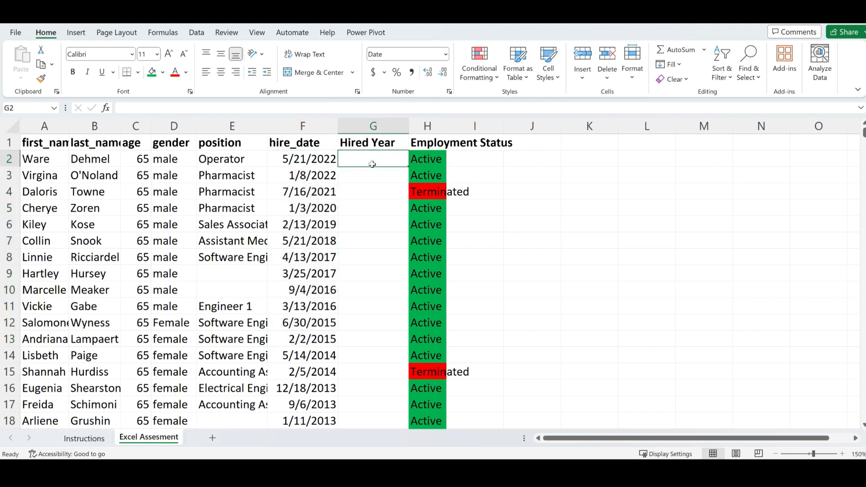
pyautogui.write('=')
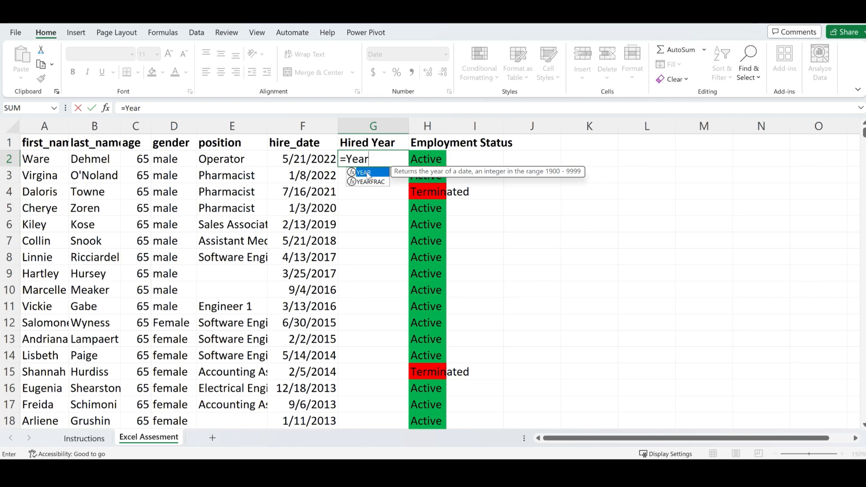
pyautogui.write('Year')
pyautogui.doubleClick(368, 173)
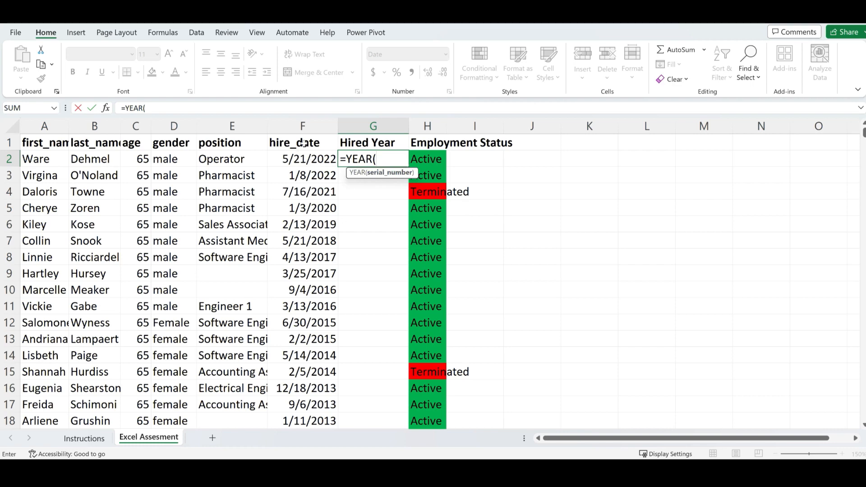
pyautogui.click(318, 157)
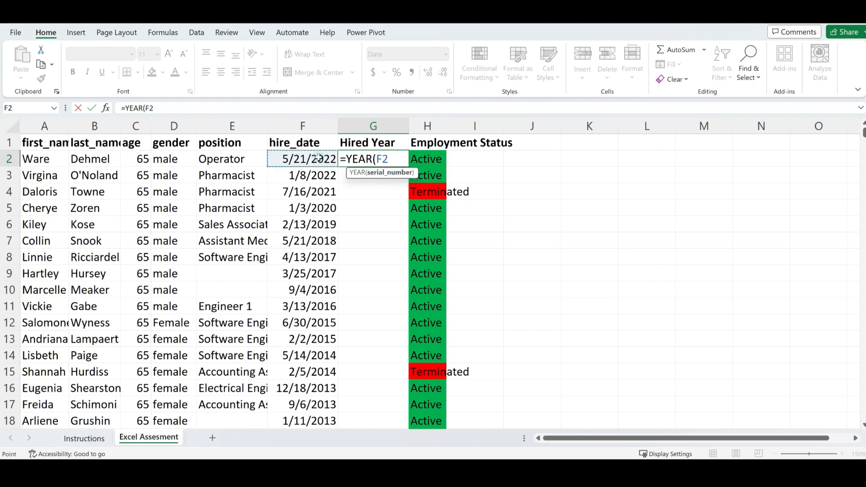
pyautogui.write(')')
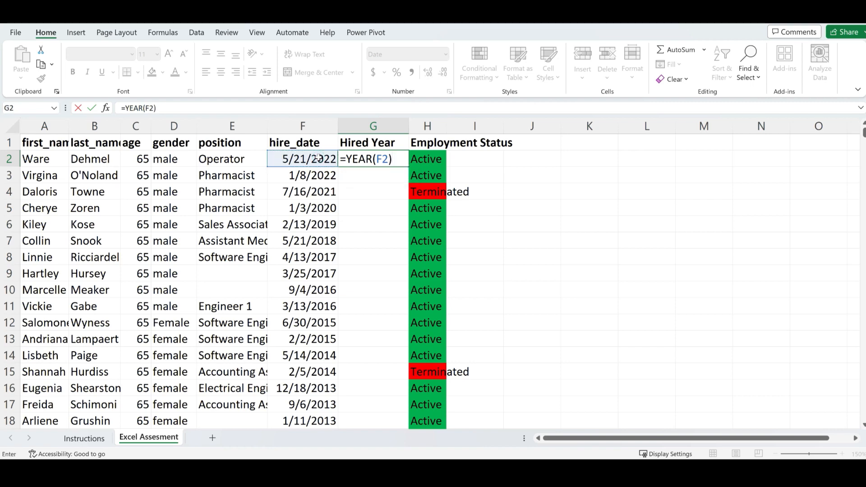
pyautogui.press('Return')
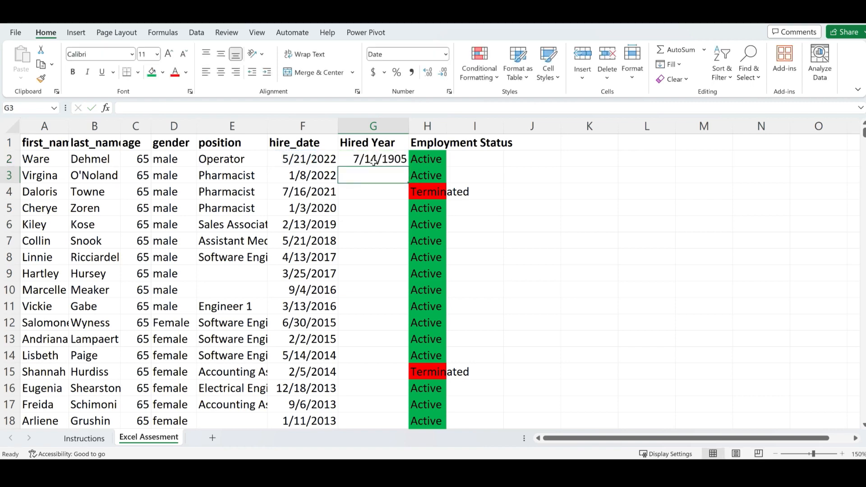
# Step: Format cell G2 as Number with no decimal places
pyautogui.click(374, 162)
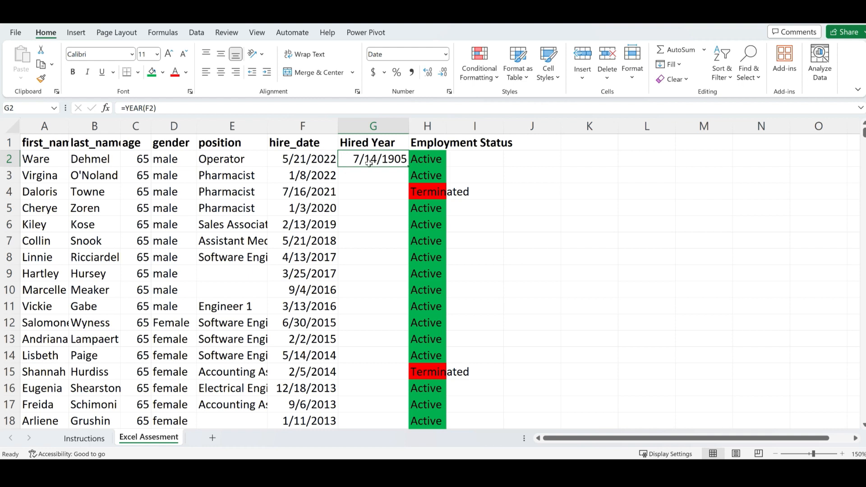
pyautogui.click(446, 54)
pyautogui.click(418, 103)
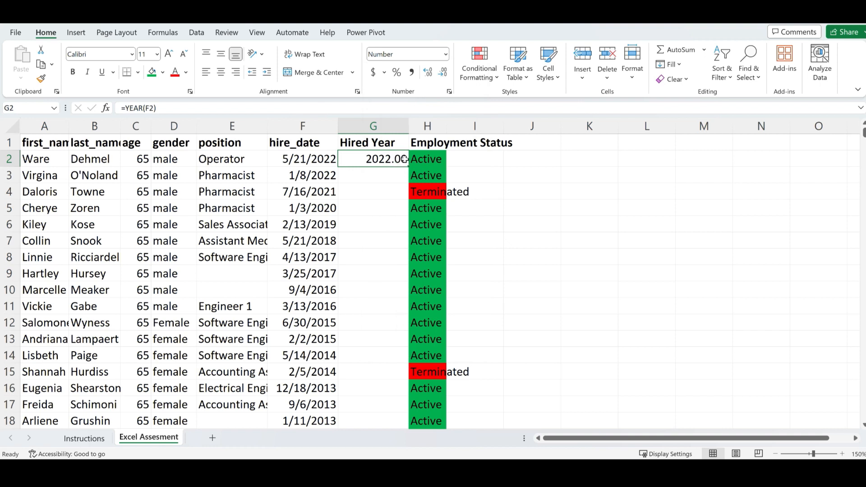
pyautogui.click(443, 73)
pyautogui.click(444, 73)
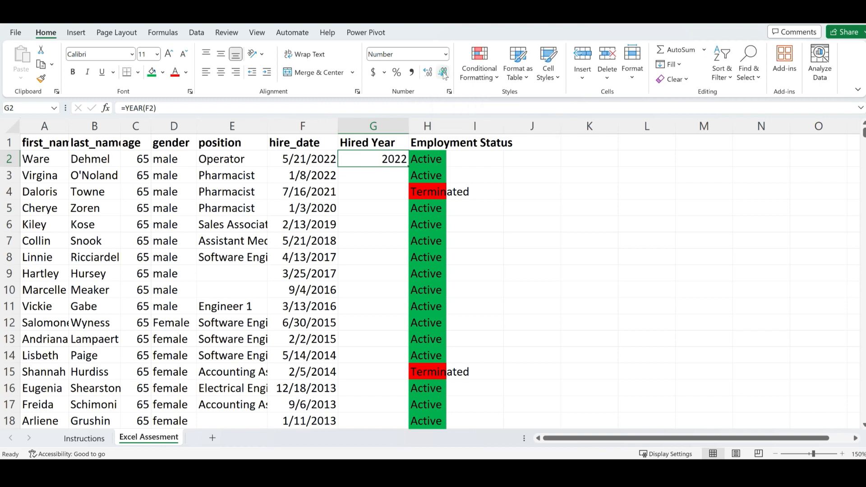
# Step: Fill the year formula down the whole Hired Year column and check the results against the hire dates
pyautogui.doubleClick(407, 166)
pyautogui.scroll(-4, 388, 285)
pyautogui.scroll(-2, 389, 284)
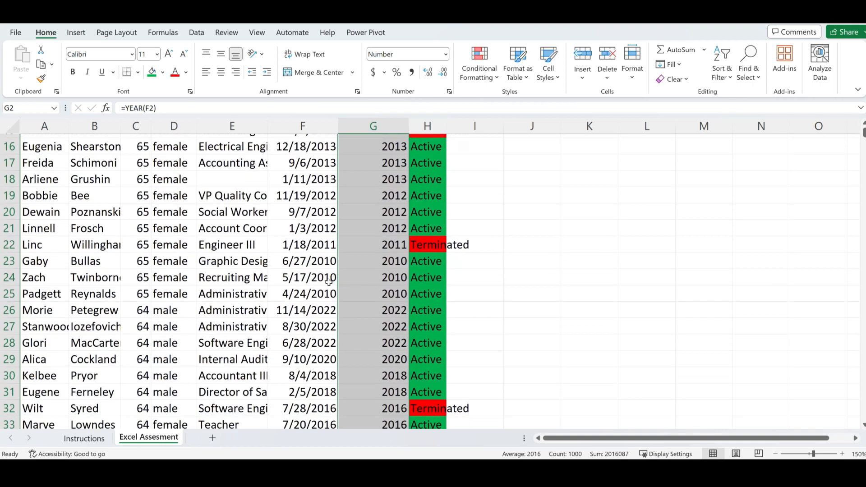
pyautogui.click(310, 246)
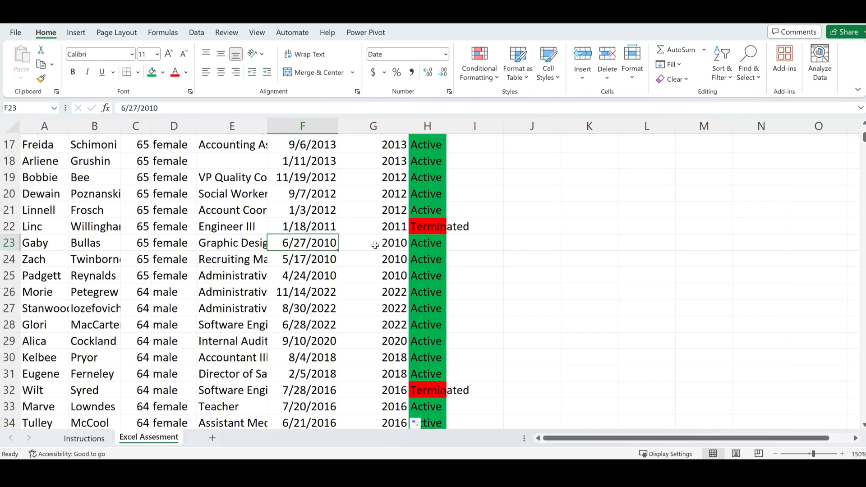
pyautogui.scroll(5, 336, 264)
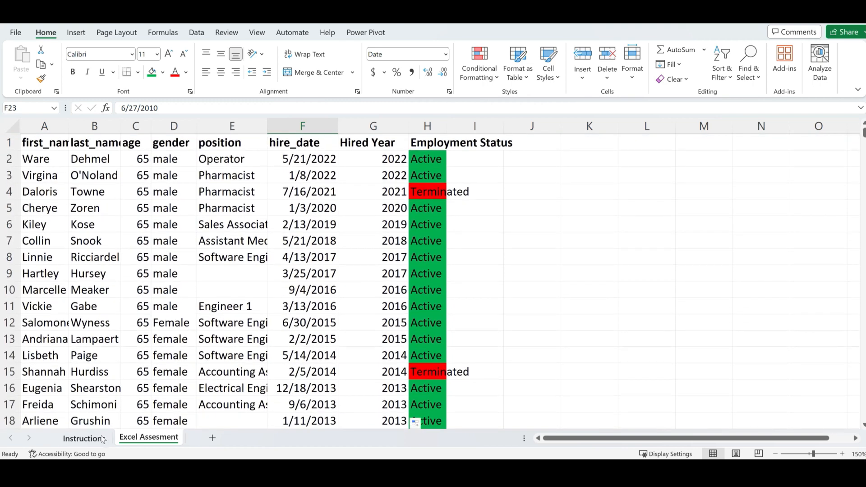
# Step: Check the removal task on the Instructions sheet and turn on filters for the headers of the Excel Assesment data
pyautogui.click(84, 437)
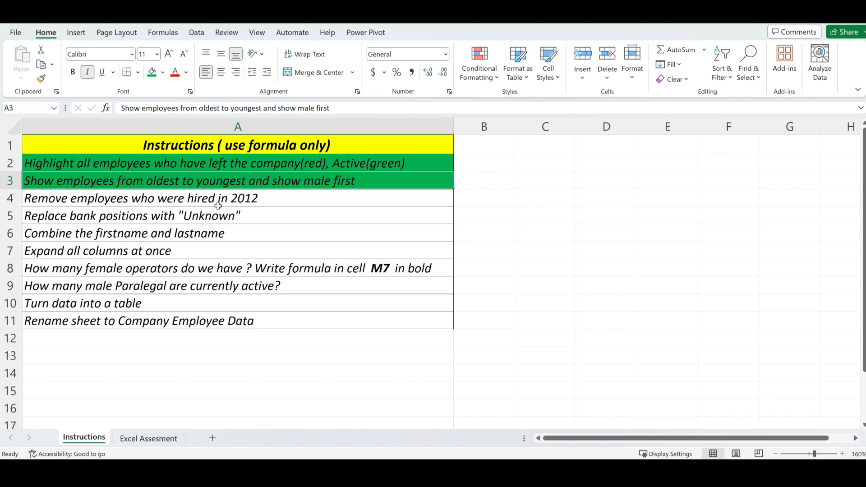
pyautogui.click(161, 445)
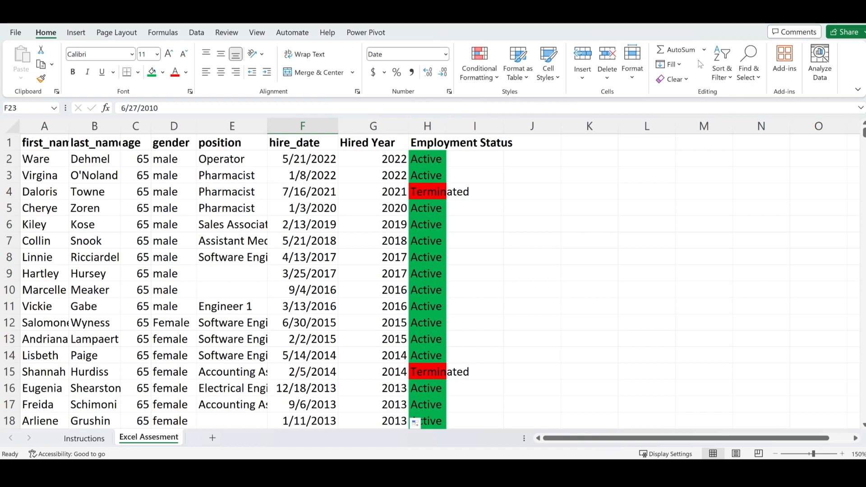
pyautogui.click(728, 83)
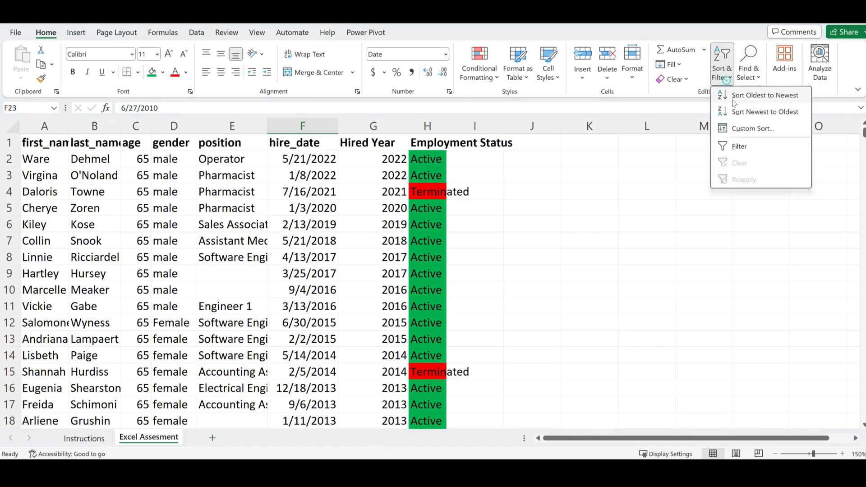
pyautogui.click(739, 149)
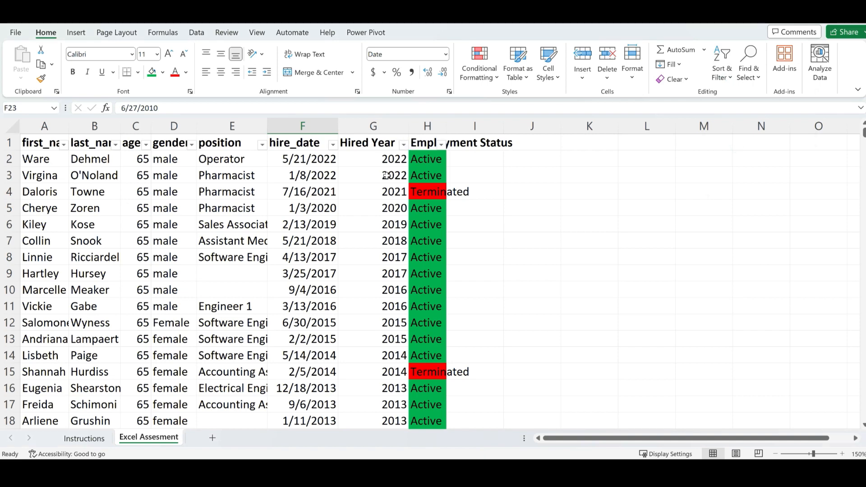
# Step: Filter the Hired Year column to show only 2012 and look through the filtered rows
pyautogui.click(403, 145)
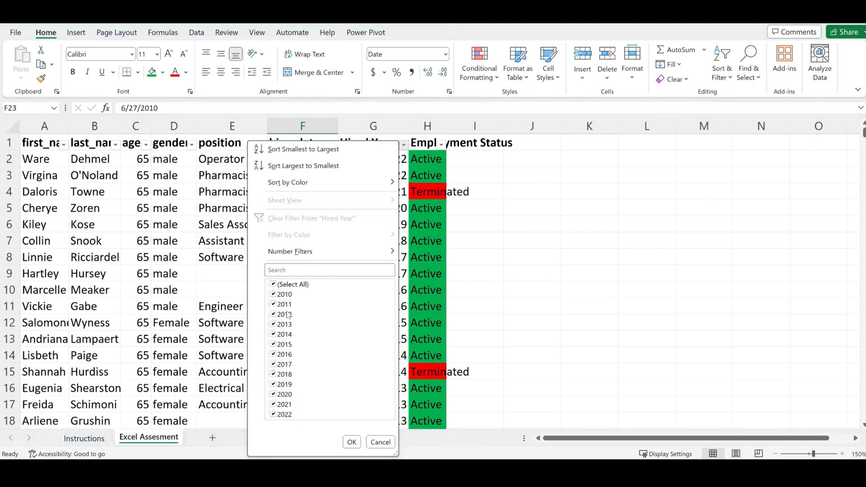
pyautogui.click(285, 286)
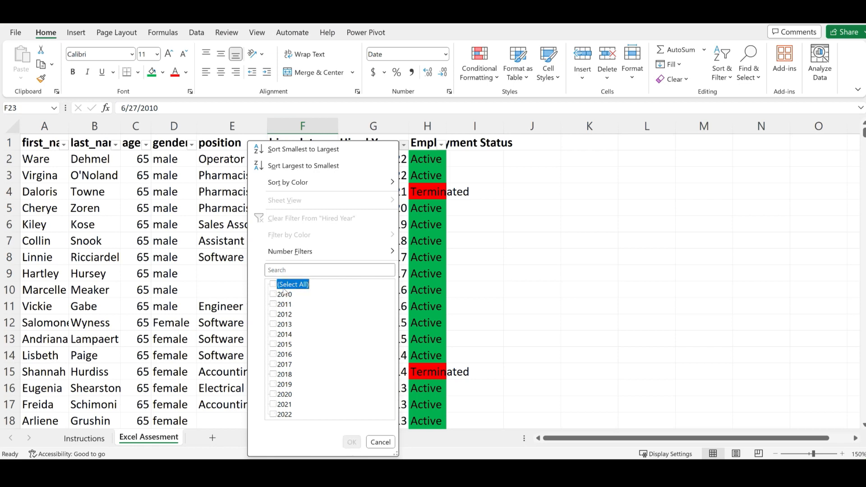
pyautogui.click(273, 315)
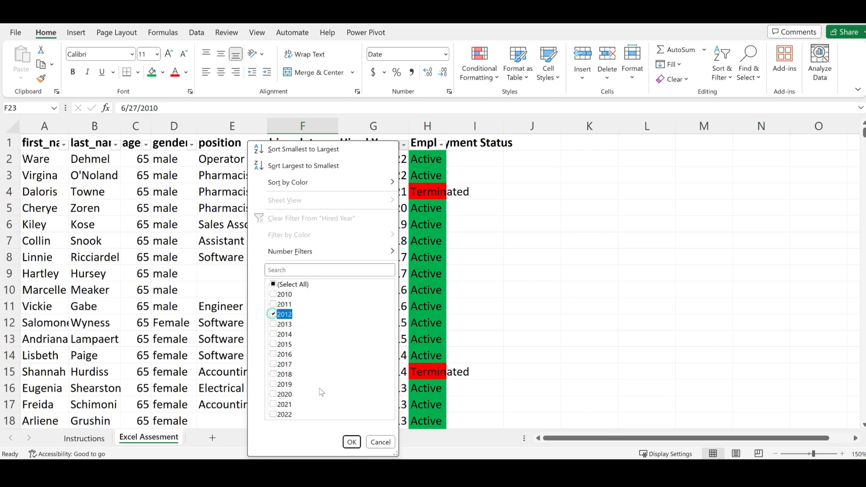
pyautogui.click(351, 442)
pyautogui.scroll(-13, 336, 310)
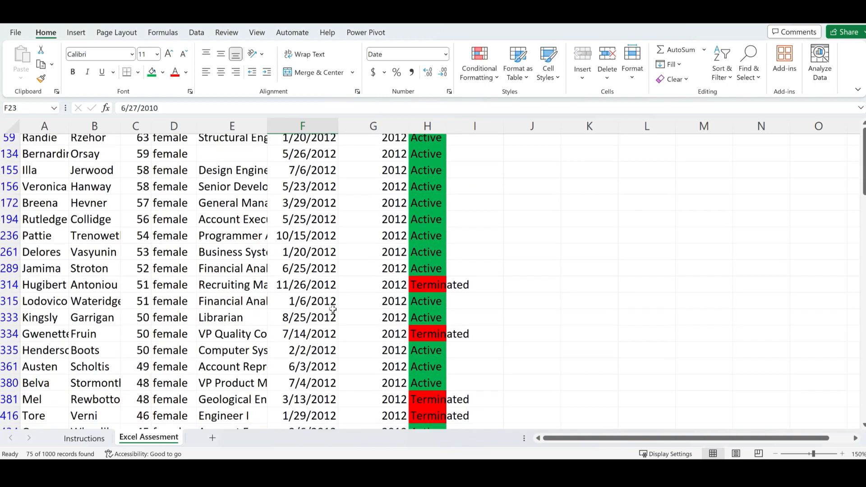
pyautogui.scroll(-4, 333, 309)
pyautogui.scroll(15, 333, 309)
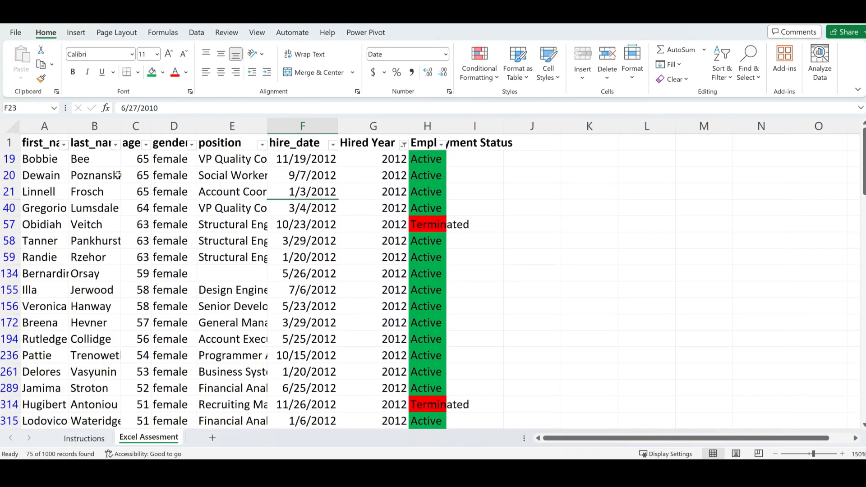
# Step: Delete all the filtered rows of employees hired in 2012, from row 19 through row 999
pyautogui.moveTo(8, 159); pyautogui.dragTo(26, 374)
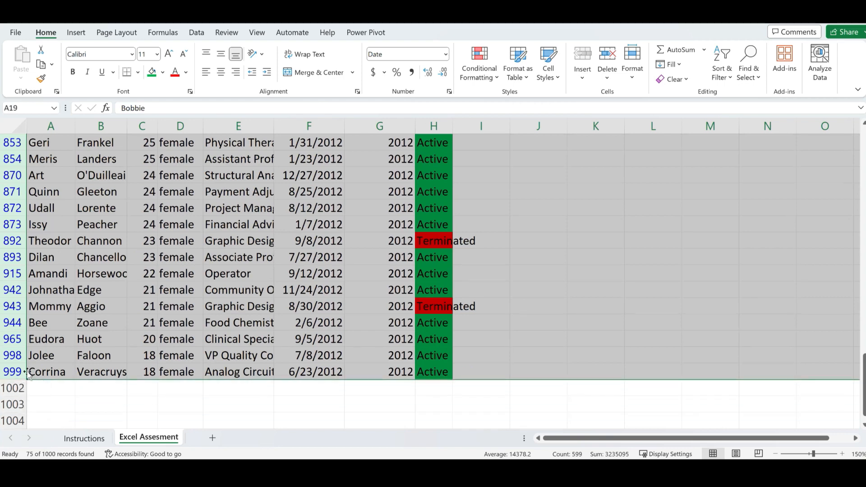
pyautogui.rightClick(10, 282)
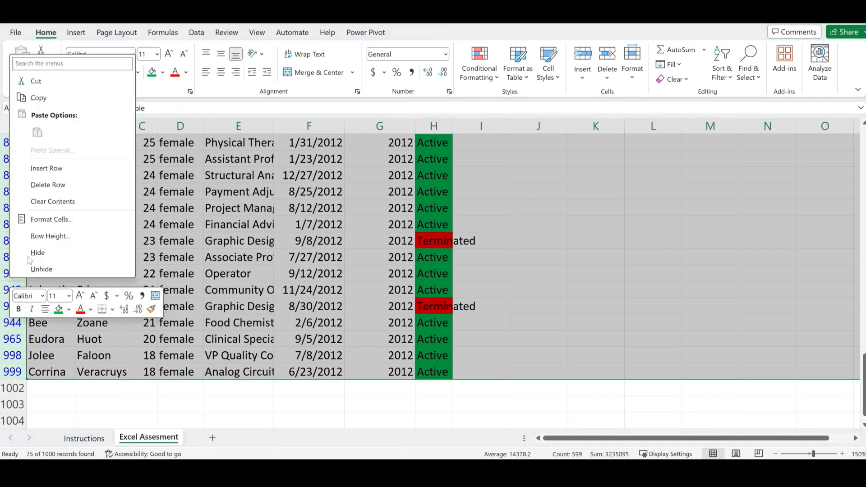
pyautogui.click(66, 185)
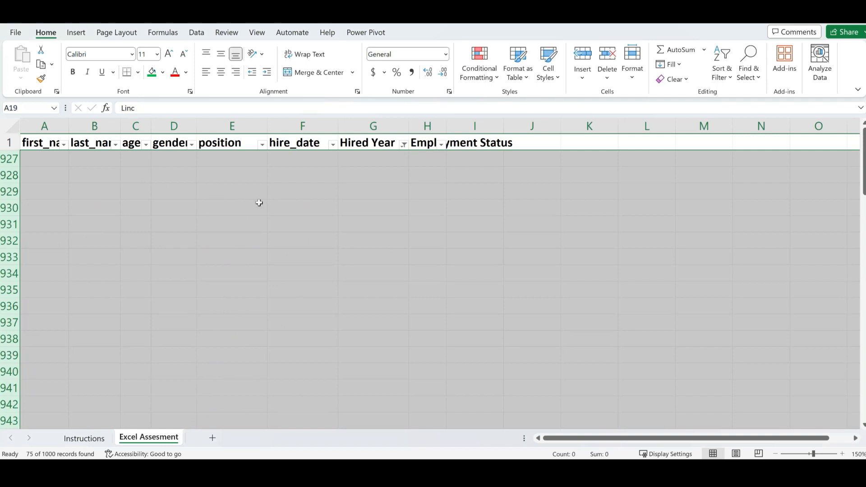
# Step: Clear the filter from the Hired Year column so the remaining employees are shown
pyautogui.click(404, 144)
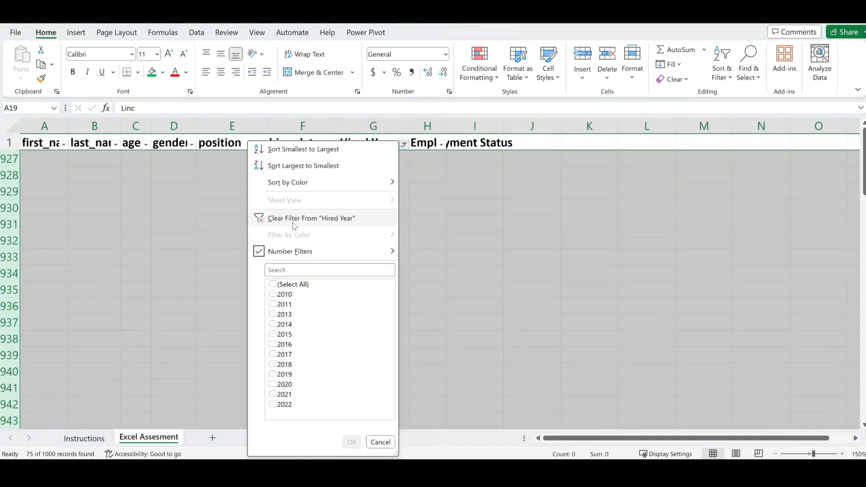
pyautogui.click(318, 218)
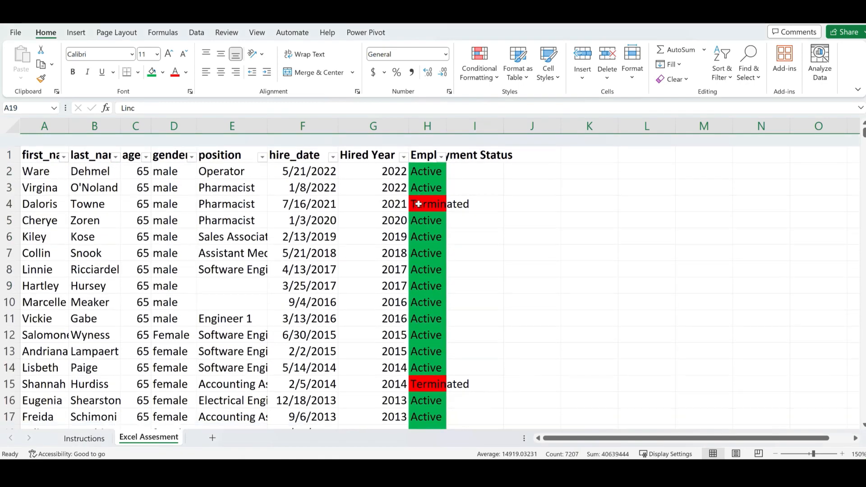
pyautogui.scroll(-1, 418, 204)
pyautogui.scroll(1, 418, 204)
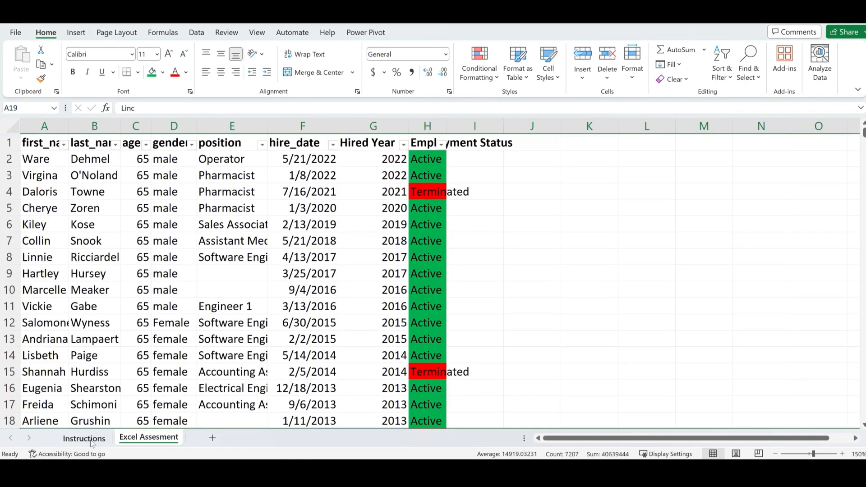
# Step: Mark the task about removing employees hired in 2012 as done with a green fill on the Instructions sheet
pyautogui.click(88, 438)
pyautogui.click(217, 193)
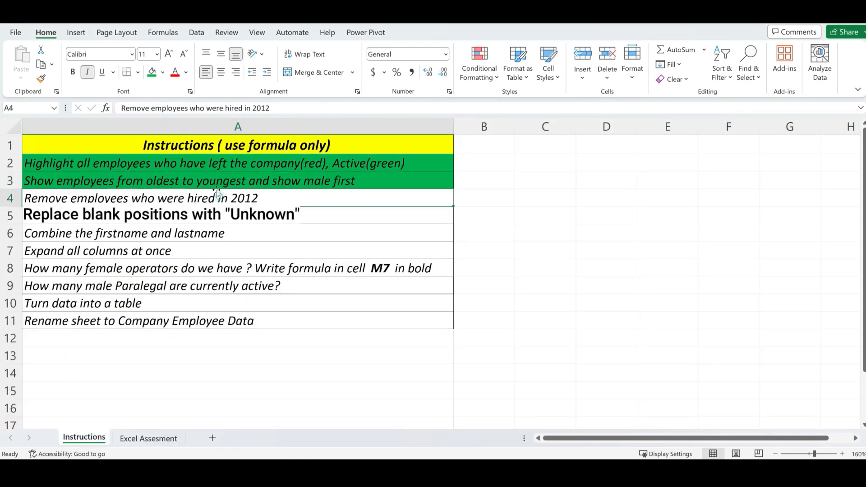
pyautogui.click(152, 72)
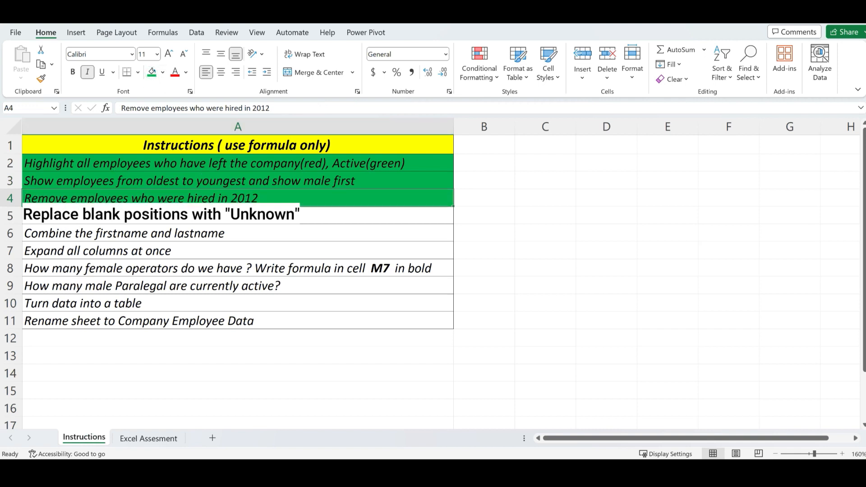
# Step: Look at the blank position cells on the Excel Assesment sheet and insert a new column before hire_date
pyautogui.click(154, 441)
pyautogui.click(233, 272)
pyautogui.moveTo(233, 270); pyautogui.dragTo(230, 297)
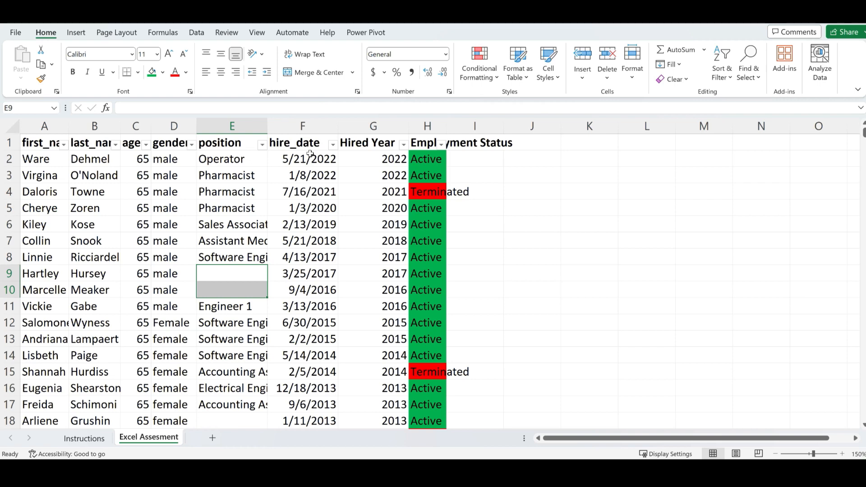
pyautogui.click(301, 126)
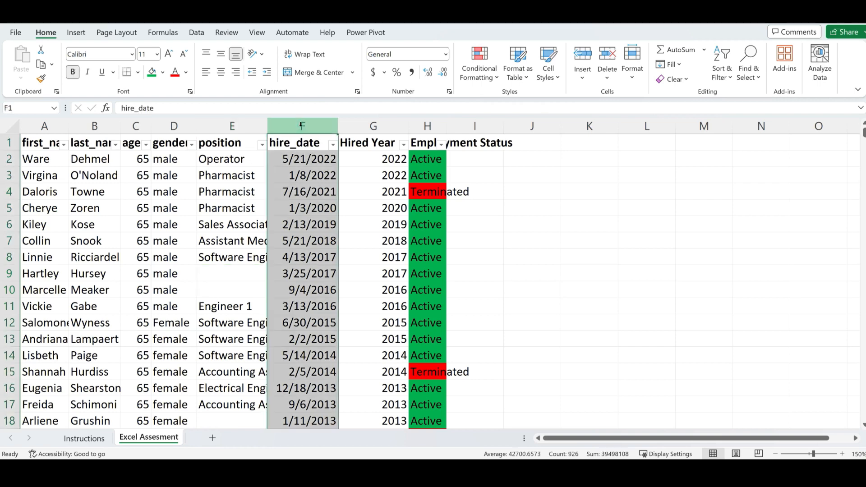
pyautogui.rightClick(304, 128)
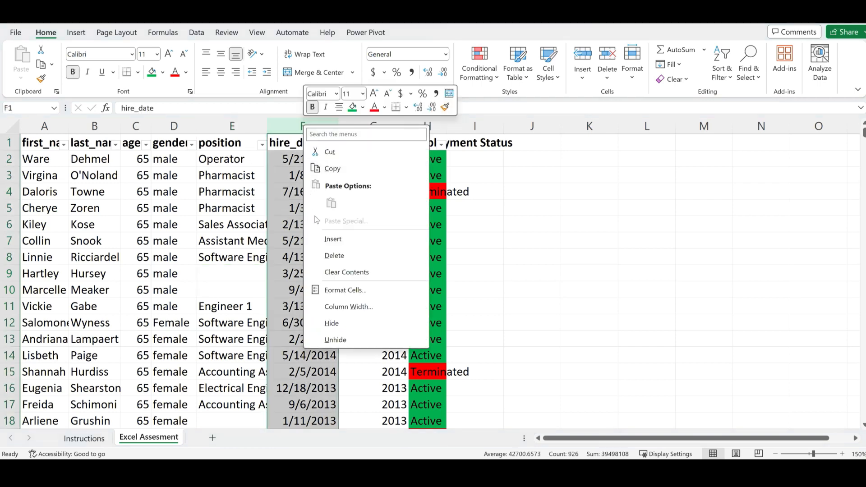
pyautogui.click(343, 243)
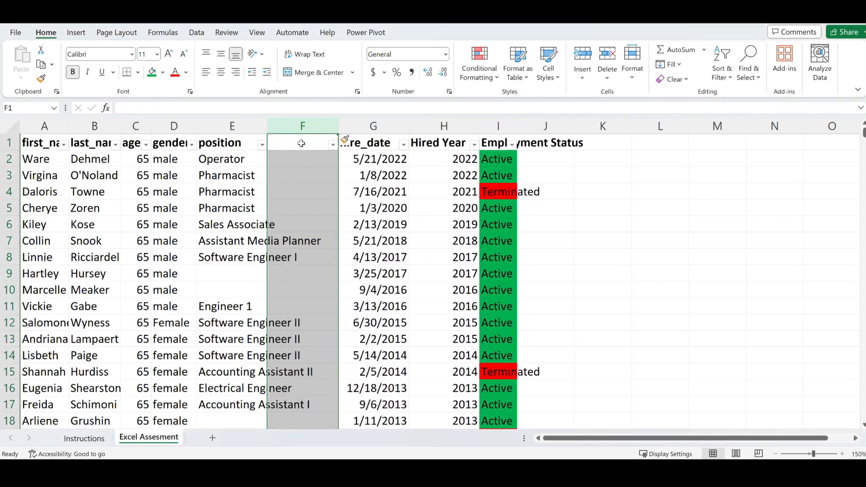
# Step: Enter the header Position in cell F1 of the new column
pyautogui.click(301, 143)
pyautogui.write('Pos')
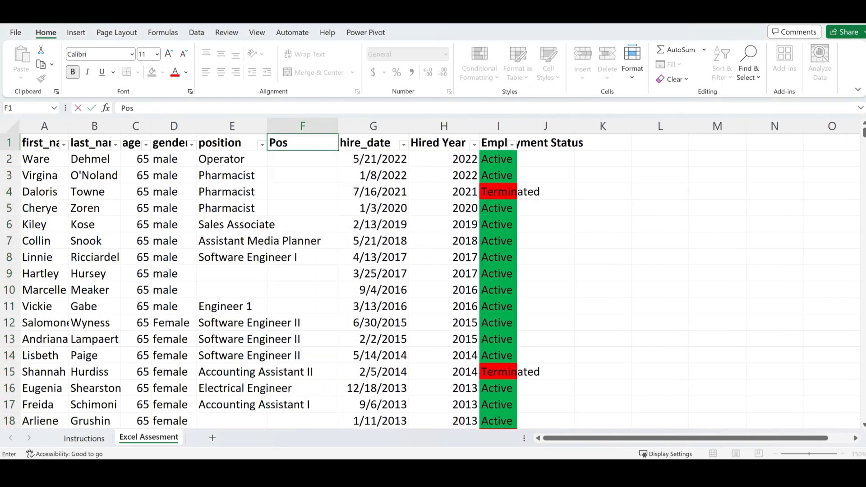
pyautogui.write('ition')
pyautogui.press('Return')
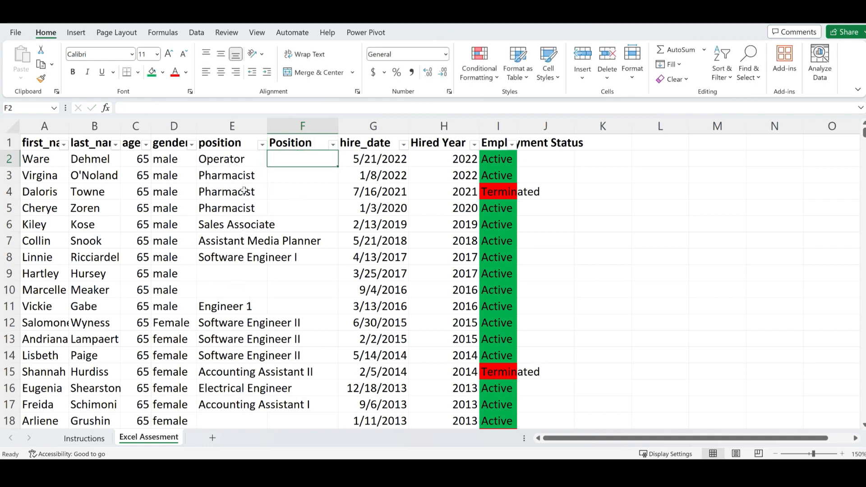
# Step: Enter the formula =IF(E2="","Unknown",E2) in cell F2 of the new Position column
pyautogui.click(242, 159)
pyautogui.moveTo(242, 159); pyautogui.dragTo(236, 302)
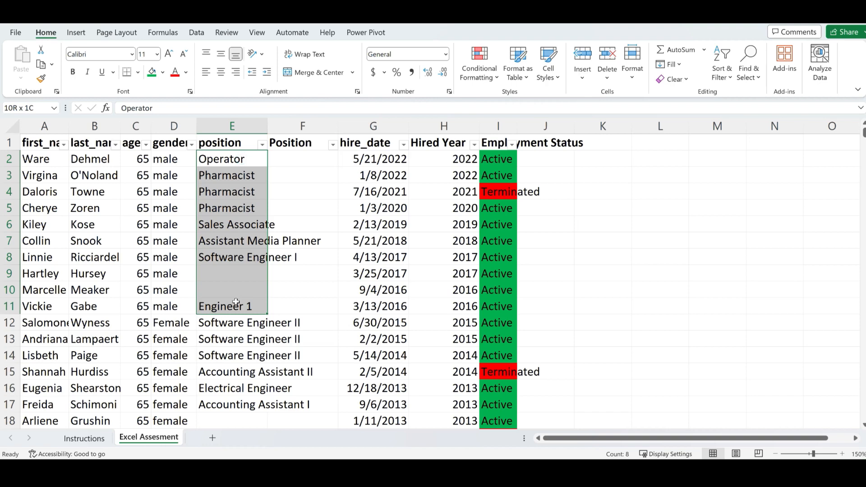
pyautogui.click(237, 161)
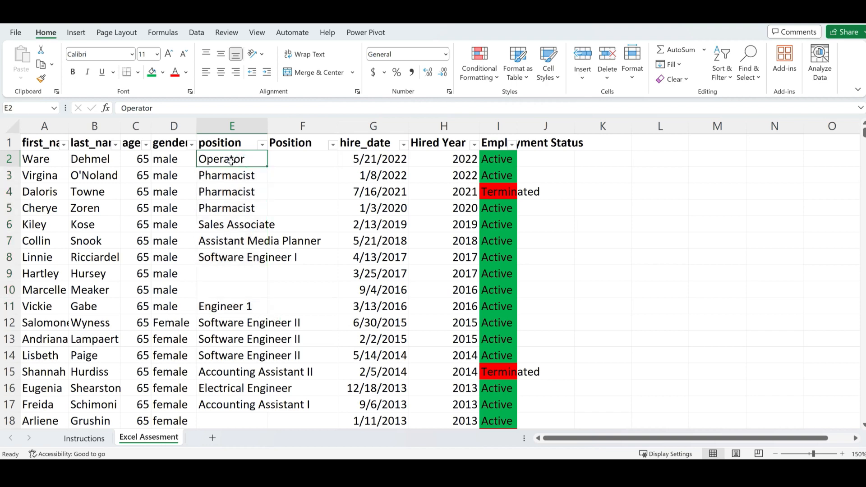
pyautogui.click(287, 158)
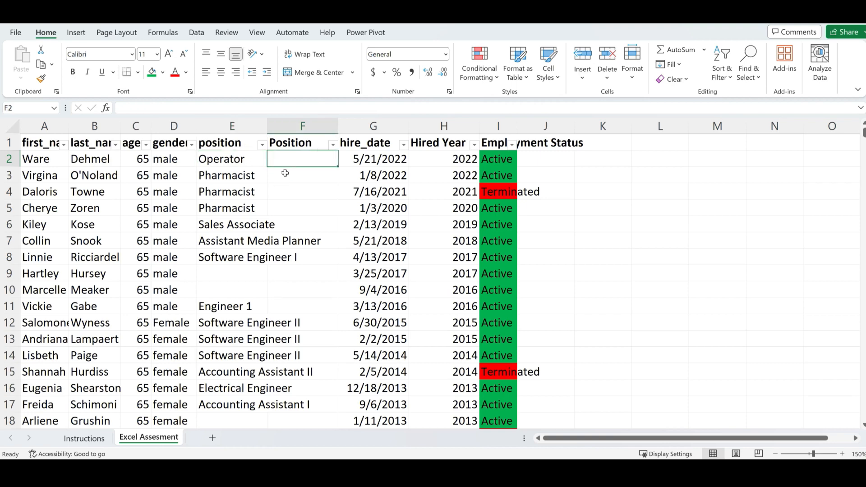
pyautogui.write('=')
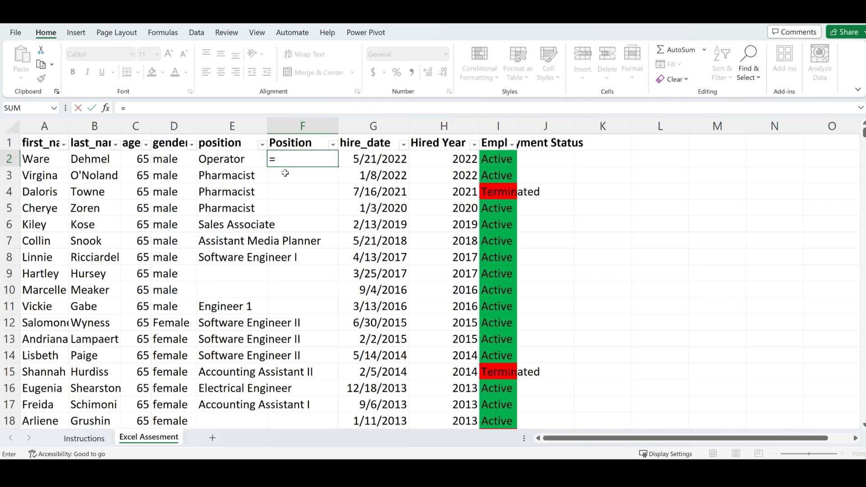
pyautogui.write('IF')
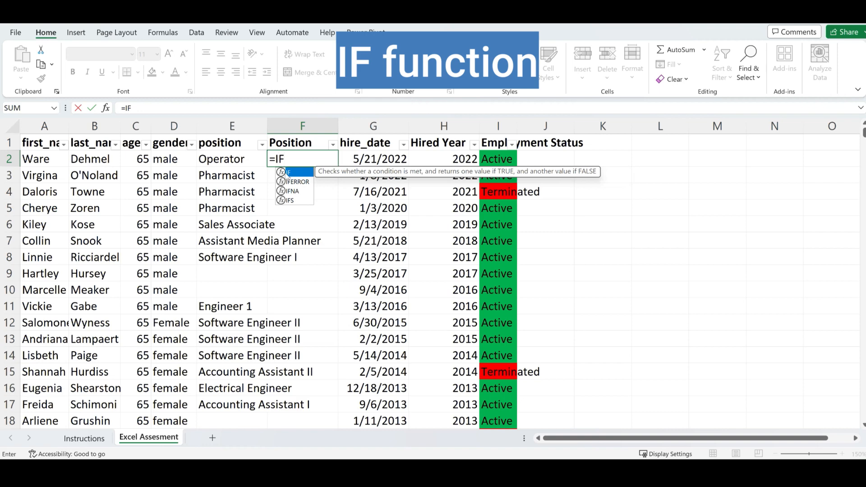
pyautogui.doubleClick(298, 173)
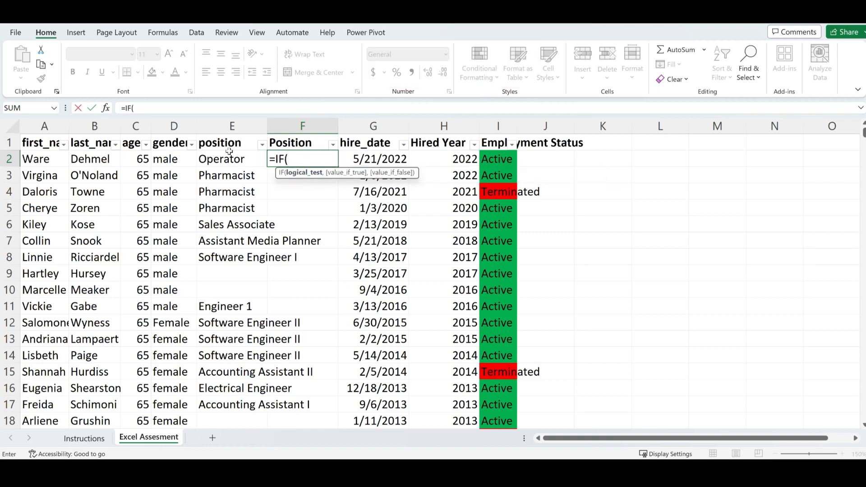
pyautogui.click(239, 162)
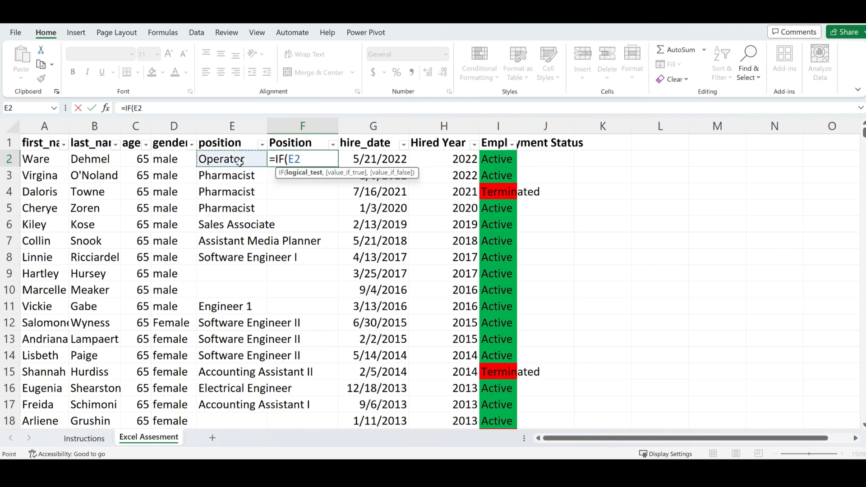
pyautogui.write('="",')
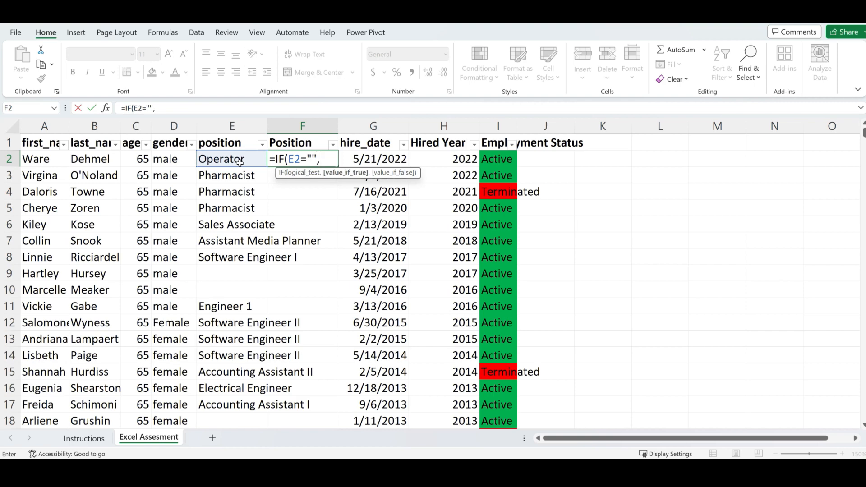
pyautogui.write('"Unknown')
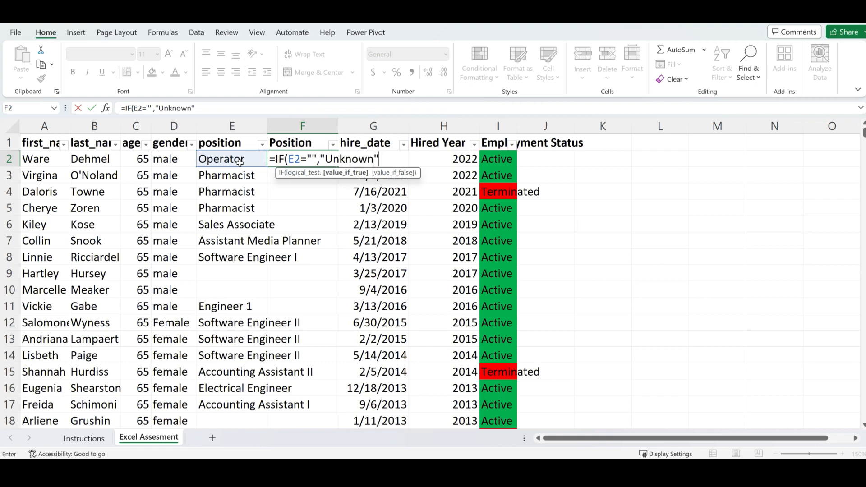
pyautogui.write('",')
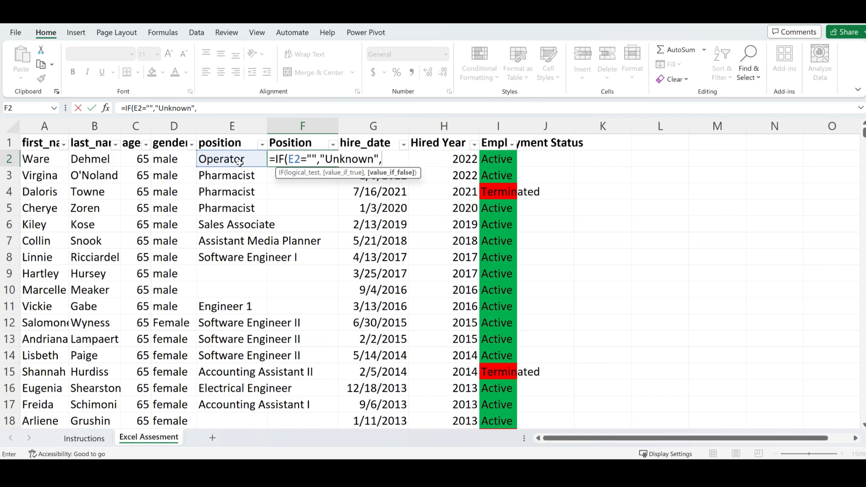
pyautogui.press('BackSpace')
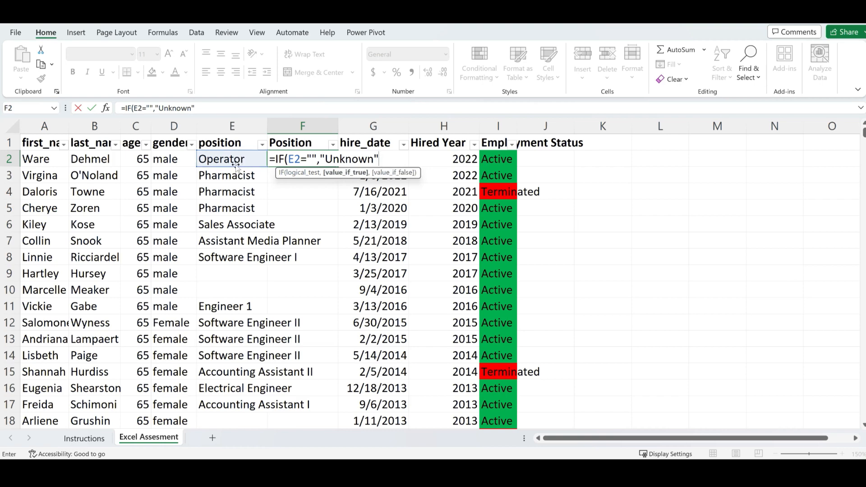
pyautogui.write(',')
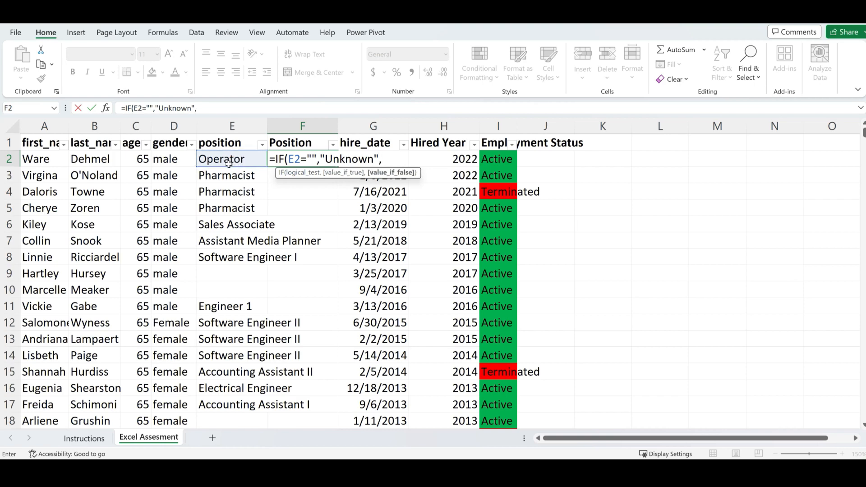
pyautogui.click(227, 161)
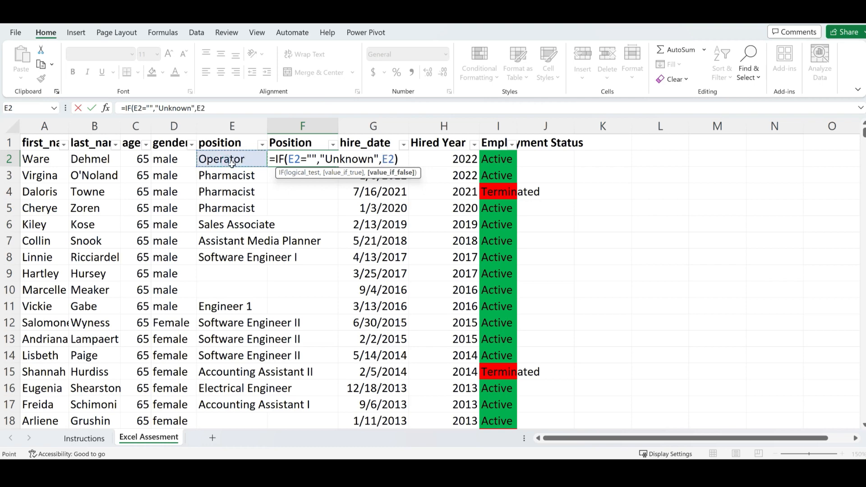
pyautogui.write(')')
pyautogui.press('Return')
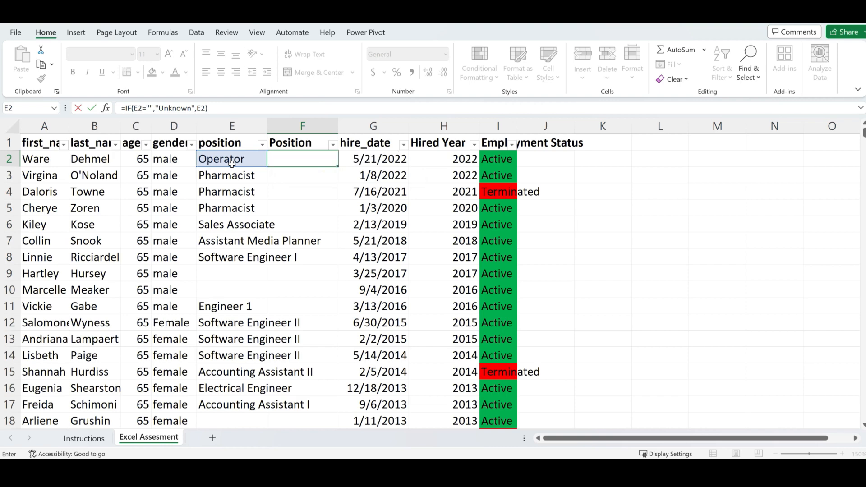
# Step: Fill the IF formula from F2 down the whole Position column and check the rows with blank positions
pyautogui.click(242, 160)
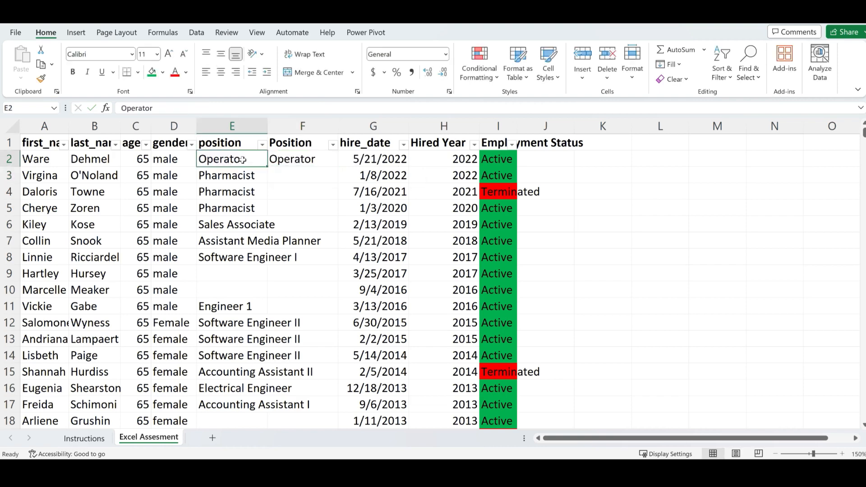
pyautogui.click(318, 161)
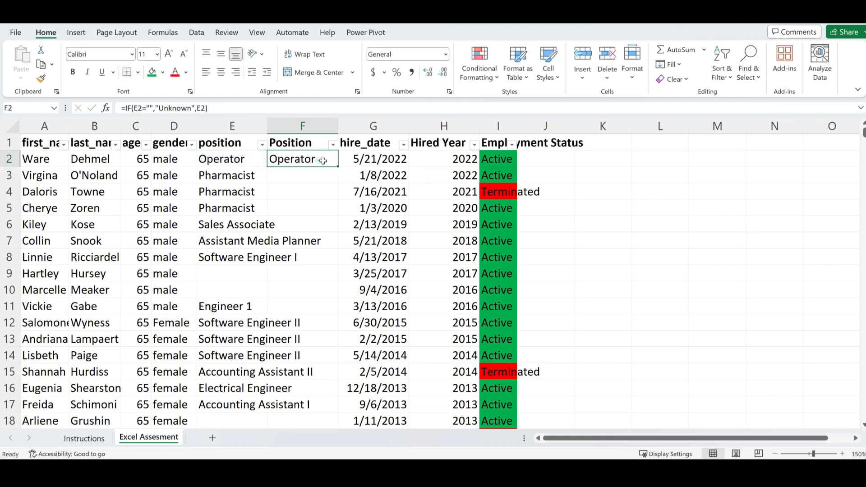
pyautogui.doubleClick(337, 168)
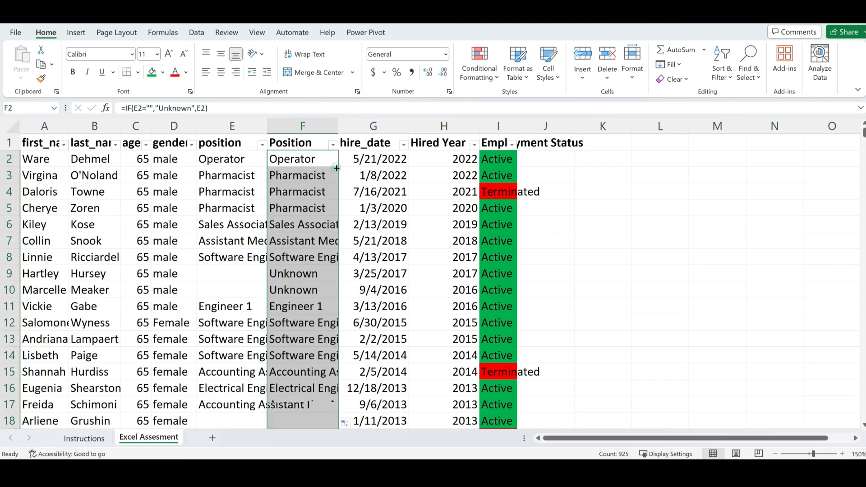
pyautogui.moveTo(244, 274); pyautogui.dragTo(321, 287)
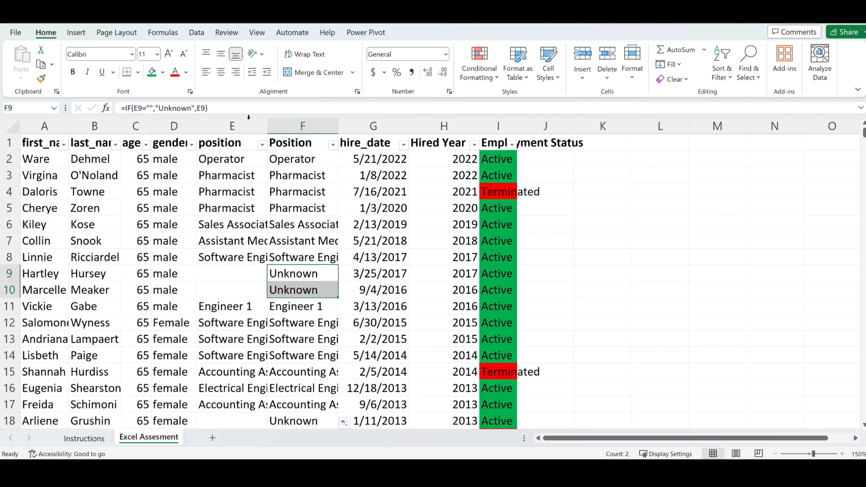
# Step: Copy column F and paste it over itself as values to replace the formulas
pyautogui.click(319, 166)
pyautogui.click(302, 126)
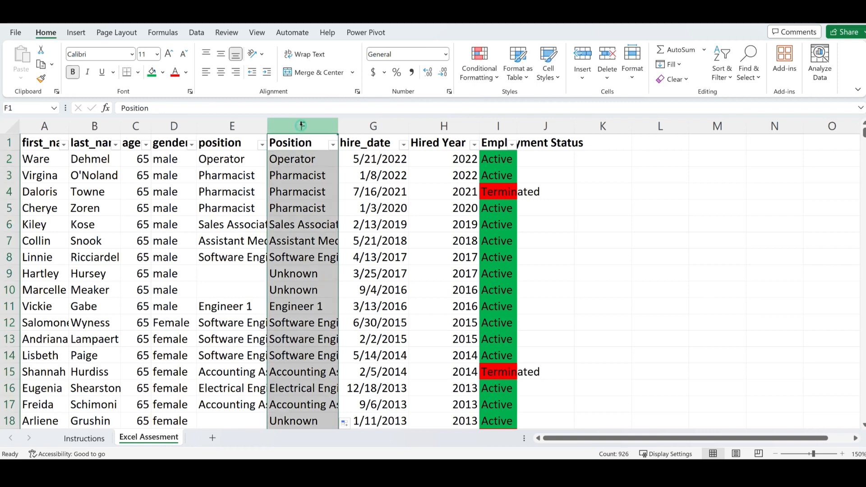
pyautogui.rightClick(302, 125)
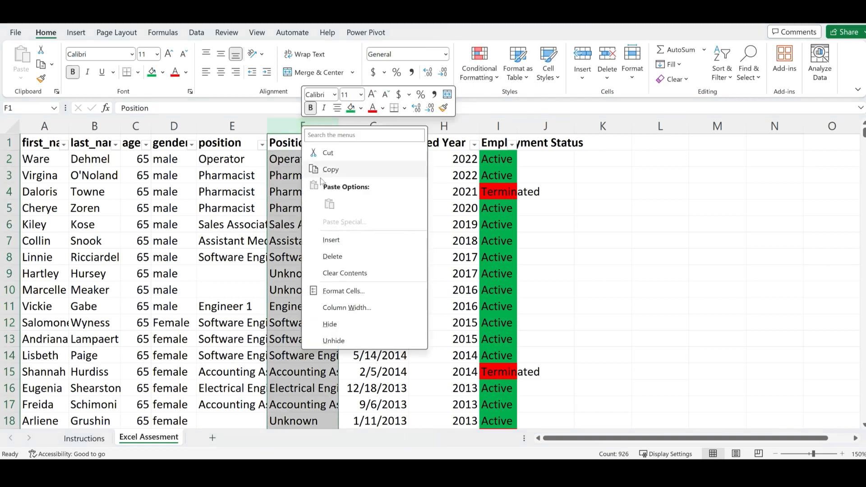
pyautogui.click(334, 170)
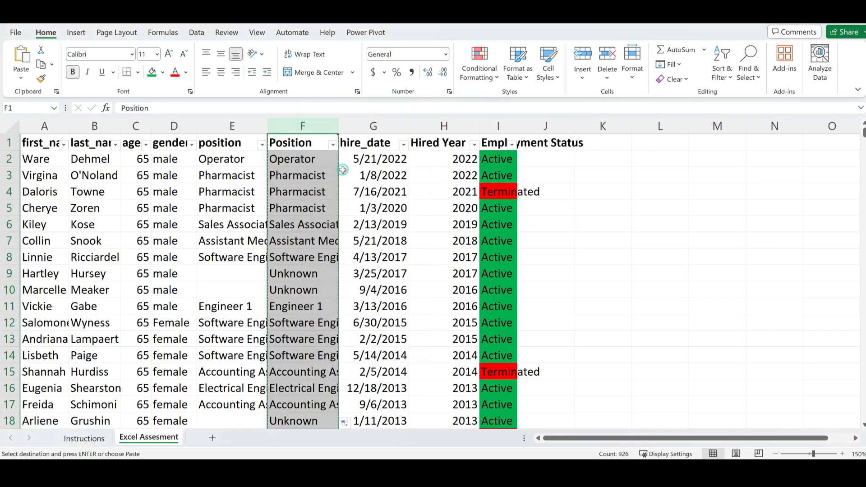
pyautogui.rightClick(308, 127)
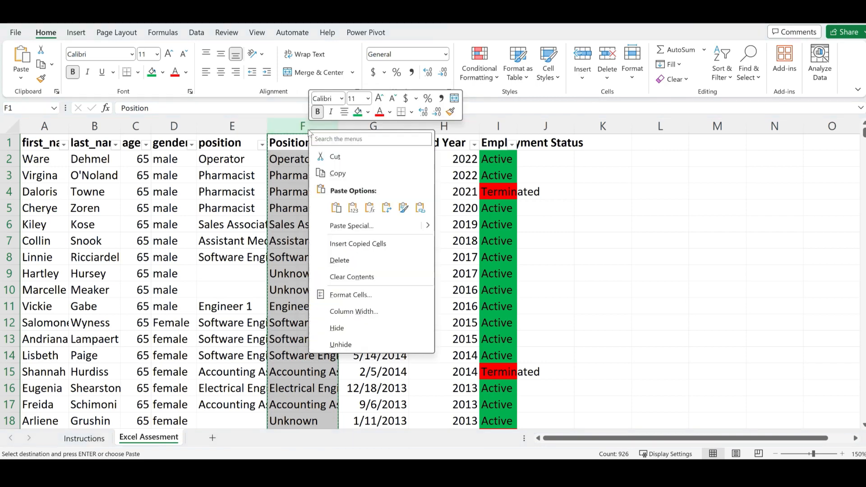
pyautogui.click(352, 209)
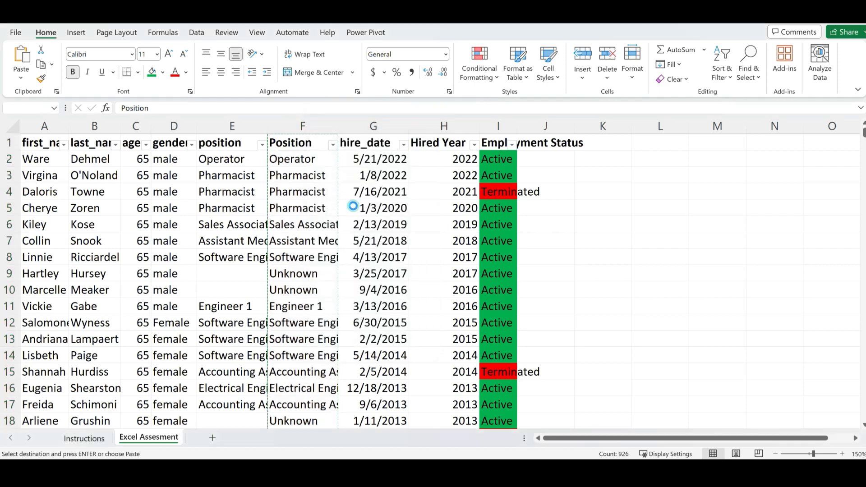
pyautogui.click(300, 179)
# Step: Delete the original position column E that contains the blank cells
pyautogui.click(232, 125)
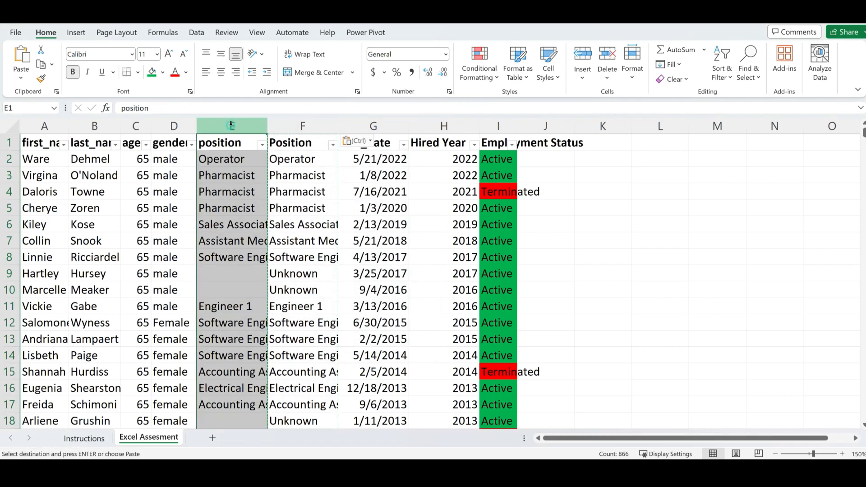
pyautogui.rightClick(231, 126)
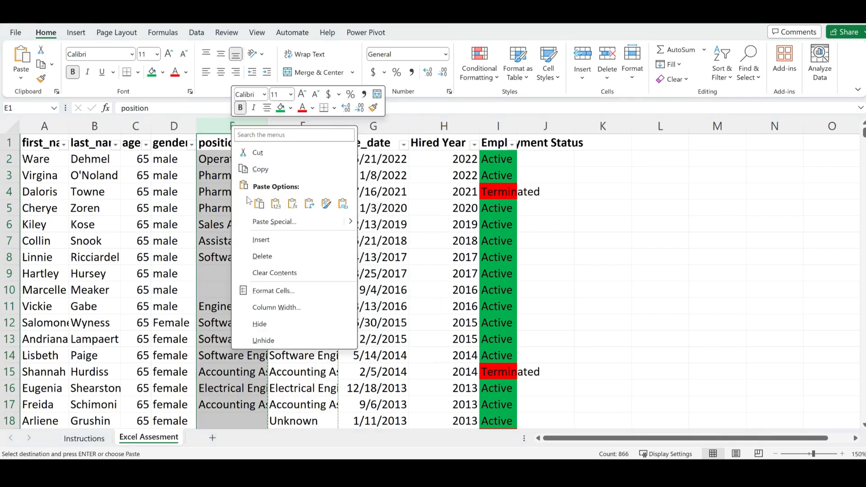
pyautogui.click(268, 258)
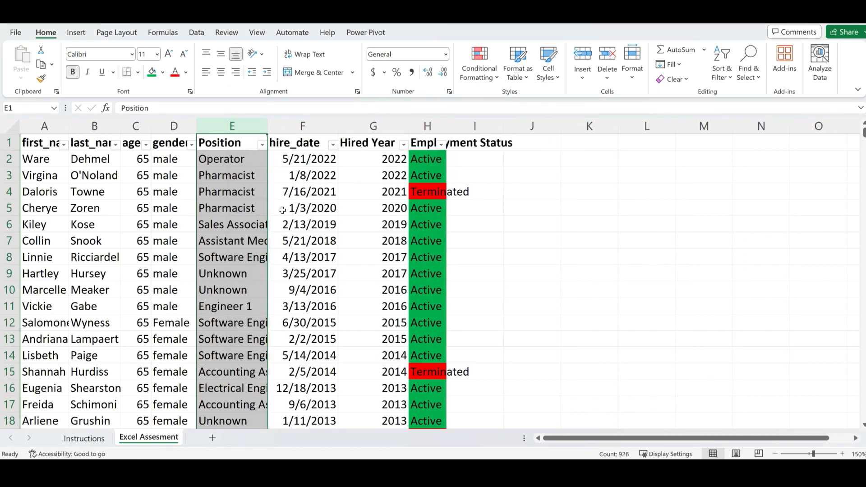
# Step: Mark the task about replacing blank positions with "Unknown" as done with a green fill on the Instructions sheet
pyautogui.click(88, 439)
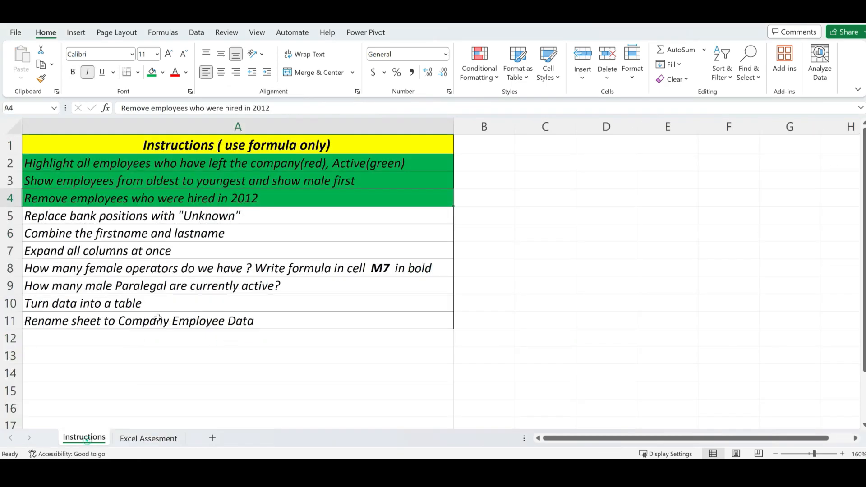
pyautogui.click(145, 218)
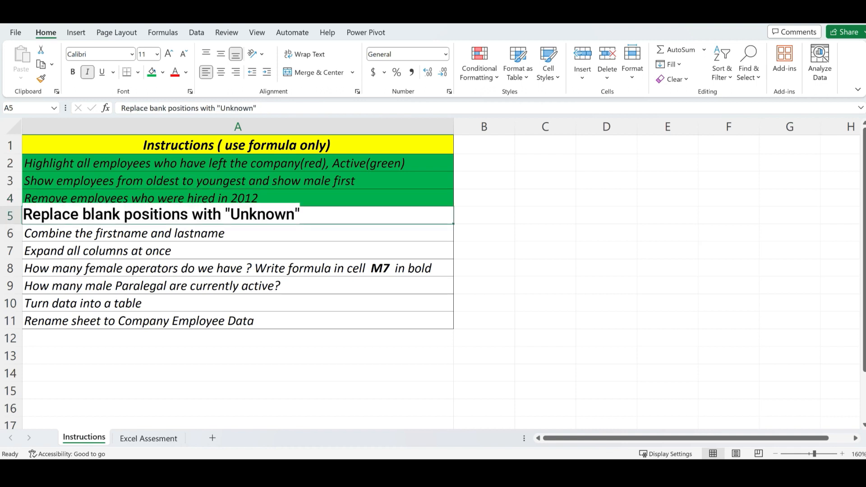
pyautogui.click(152, 72)
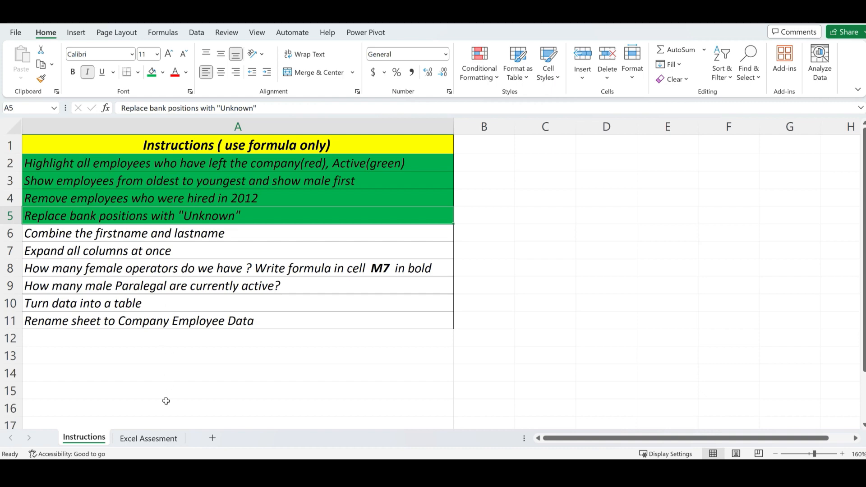
# Step: Widen the first_name and last_name columns on the Excel Assesment sheet
pyautogui.click(148, 439)
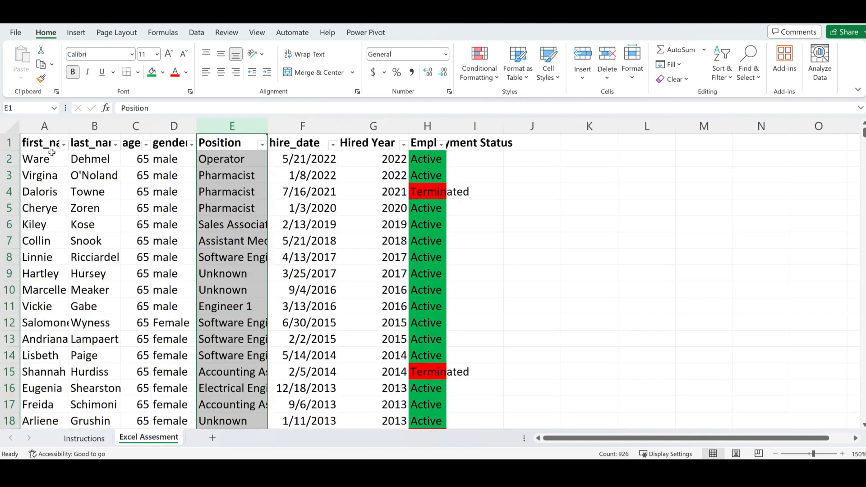
pyautogui.moveTo(48, 142); pyautogui.dragTo(90, 142)
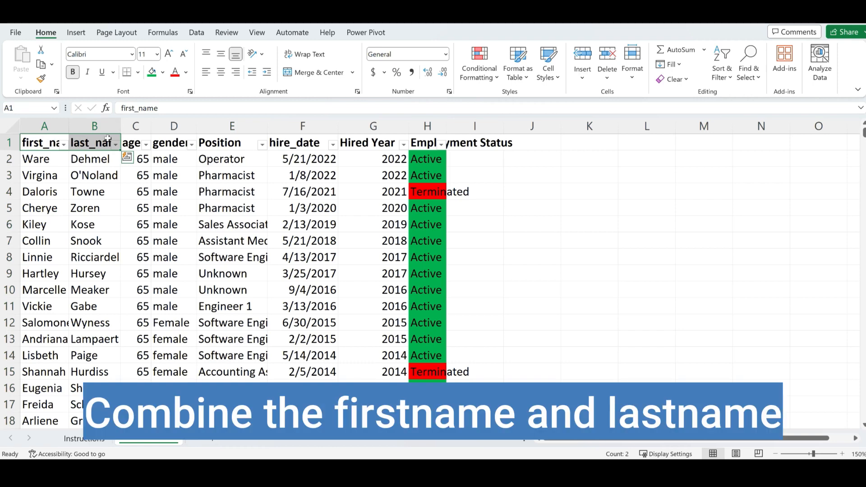
pyautogui.moveTo(120, 127); pyautogui.dragTo(141, 129)
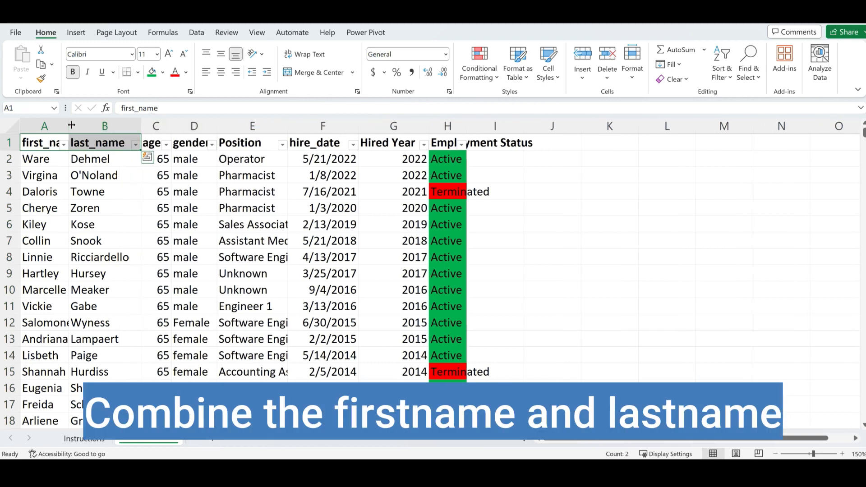
pyautogui.moveTo(70, 127); pyautogui.dragTo(83, 127)
# Step: Insert a new column before the age column, directly after last_name
pyautogui.click(170, 126)
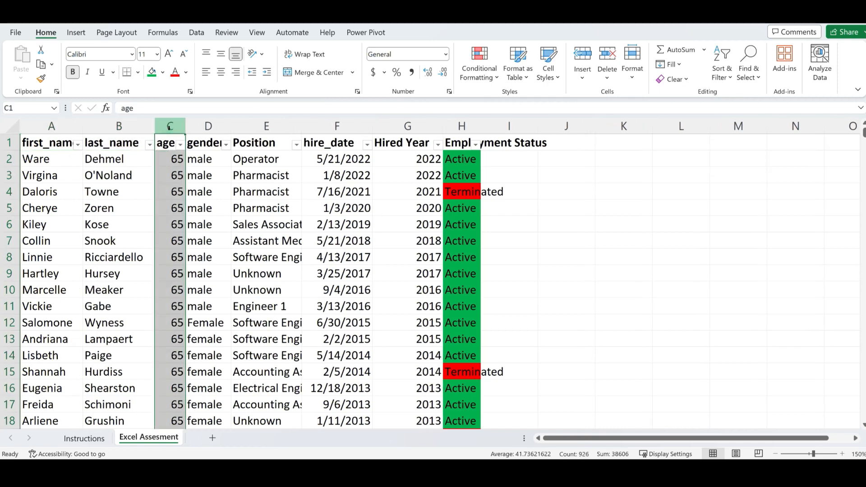
pyautogui.rightClick(177, 125)
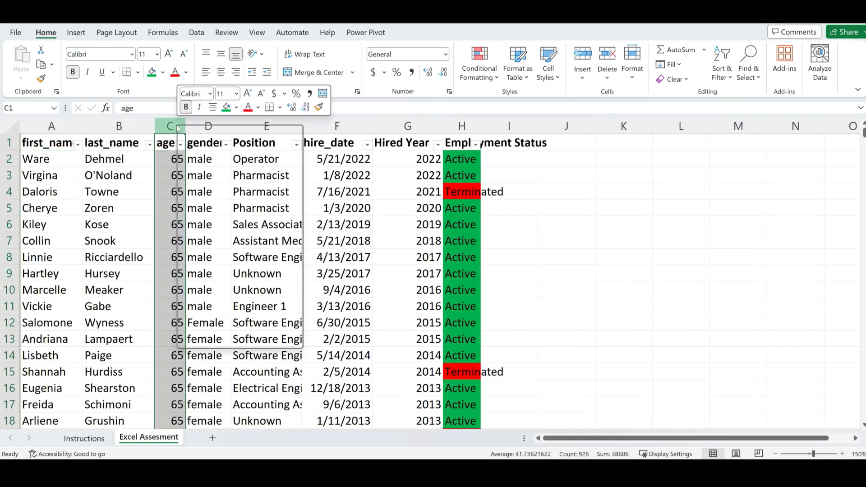
pyautogui.click(207, 239)
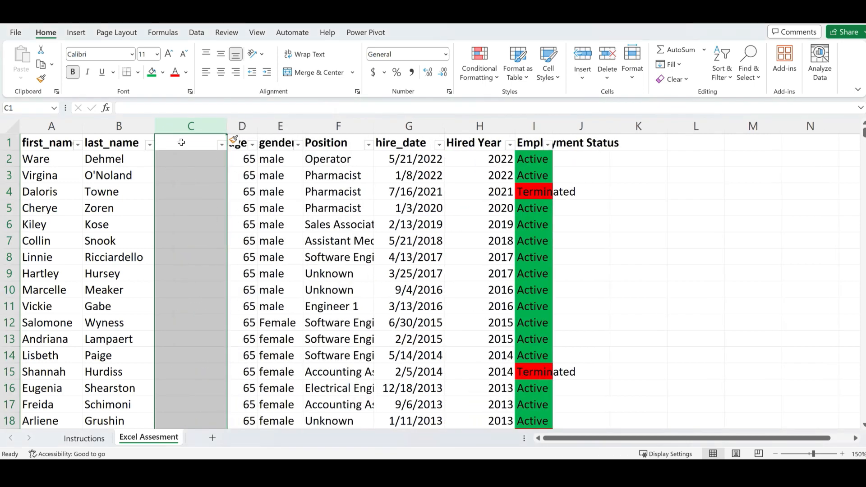
# Step: Enter the header "Fullname" in cell C1 of the new column
pyautogui.click(181, 143)
pyautogui.write('Fu')
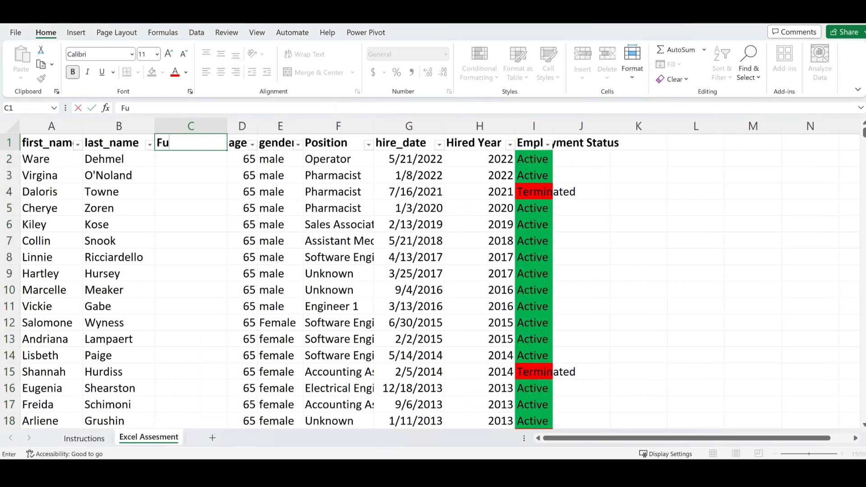
pyautogui.write('llname')
pyautogui.press('Return')
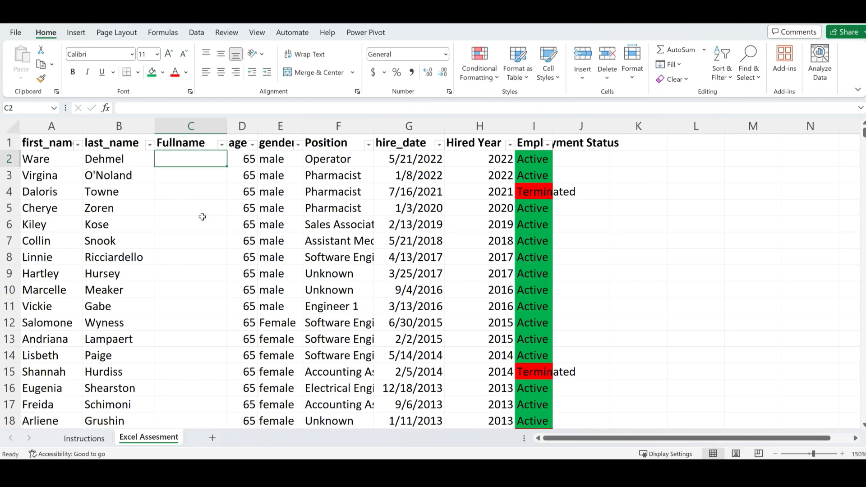
# Step: Combine the first and last name of row 2 in cell C2 with the formula =CONCAT(A2," ",B2)
pyautogui.write('=')
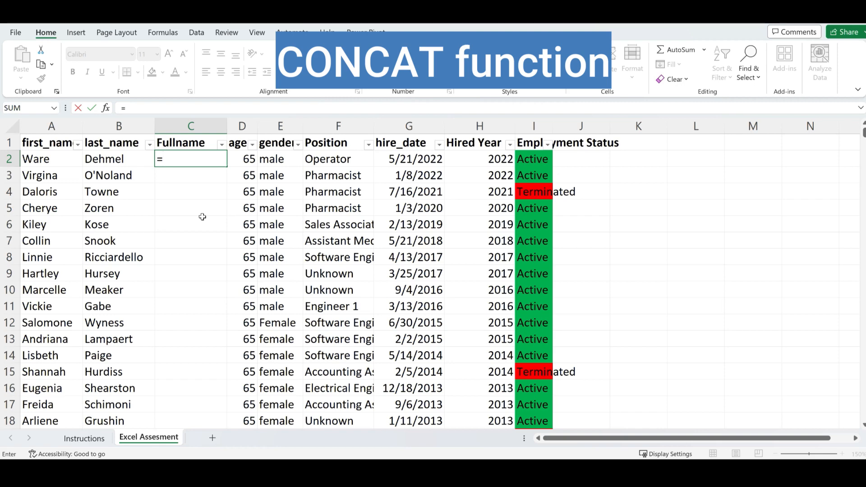
pyautogui.write('conc')
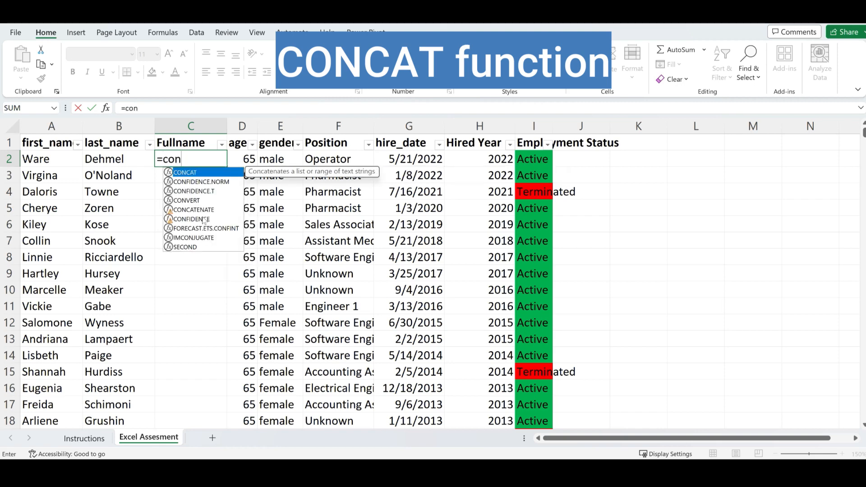
pyautogui.doubleClick(195, 175)
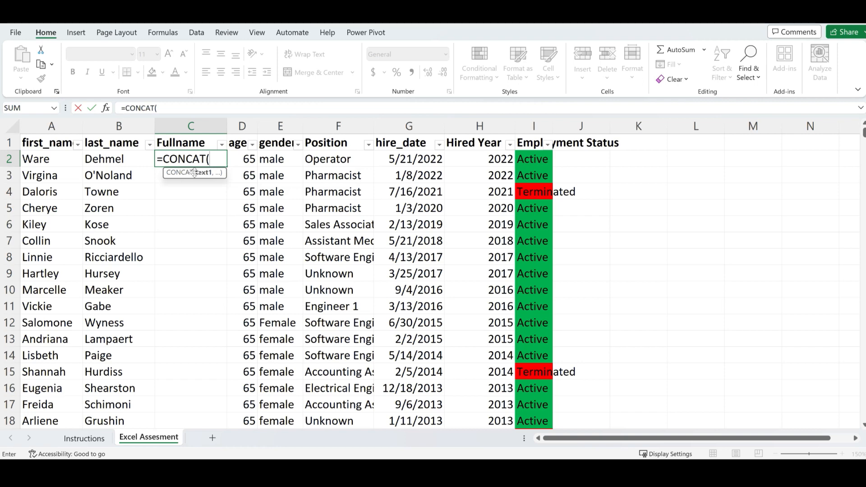
pyautogui.click(54, 160)
pyautogui.write(',')
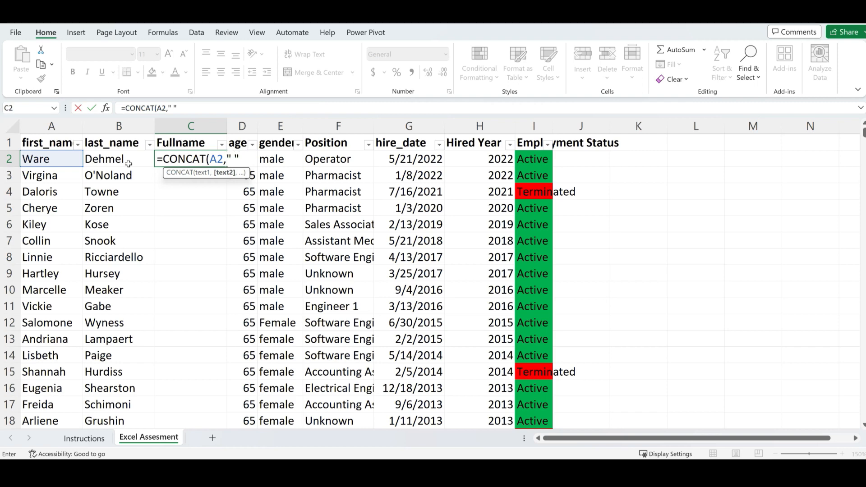
pyautogui.write(',')
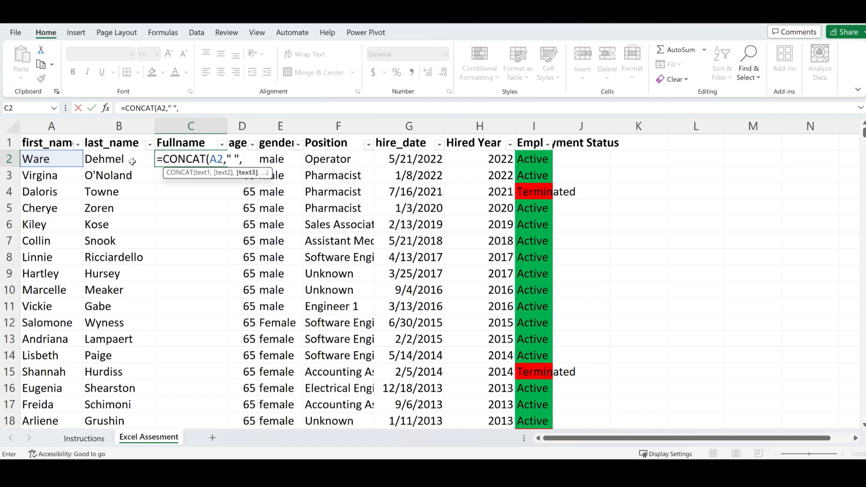
pyautogui.click(130, 160)
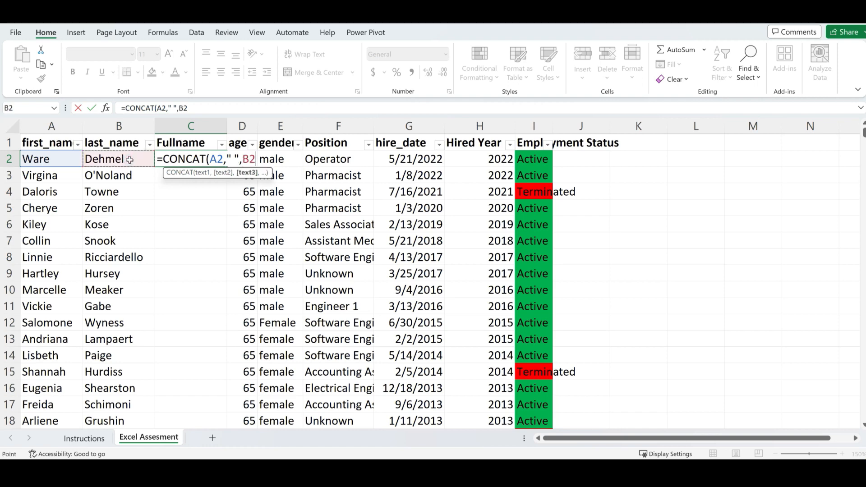
pyautogui.write(')')
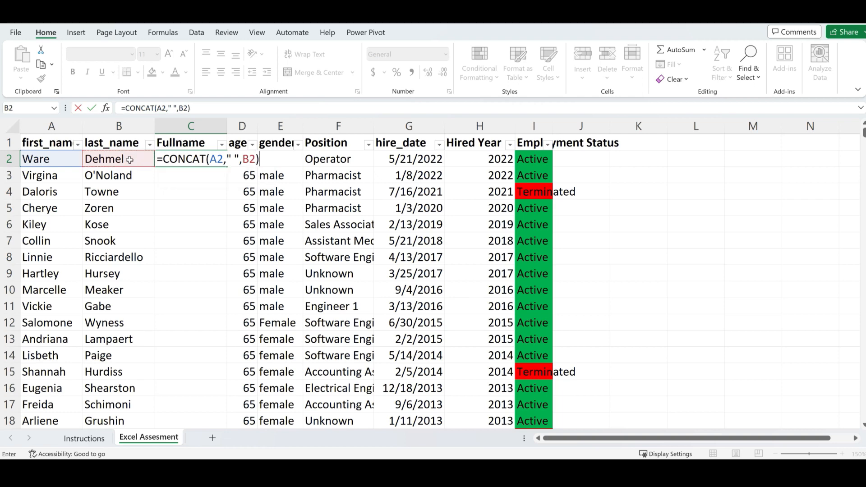
pyautogui.press('Return')
# Step: Fill the CONCAT formula from C2 down the Fullname column for all employee rows
pyautogui.click(200, 158)
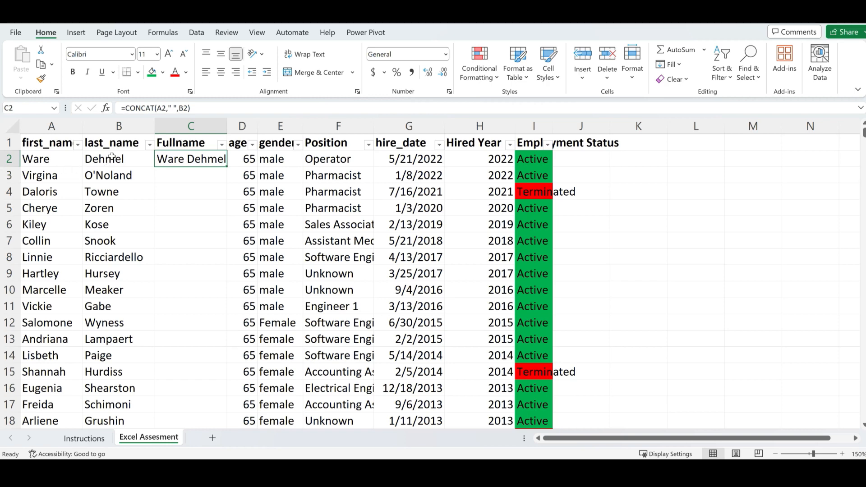
pyautogui.doubleClick(226, 167)
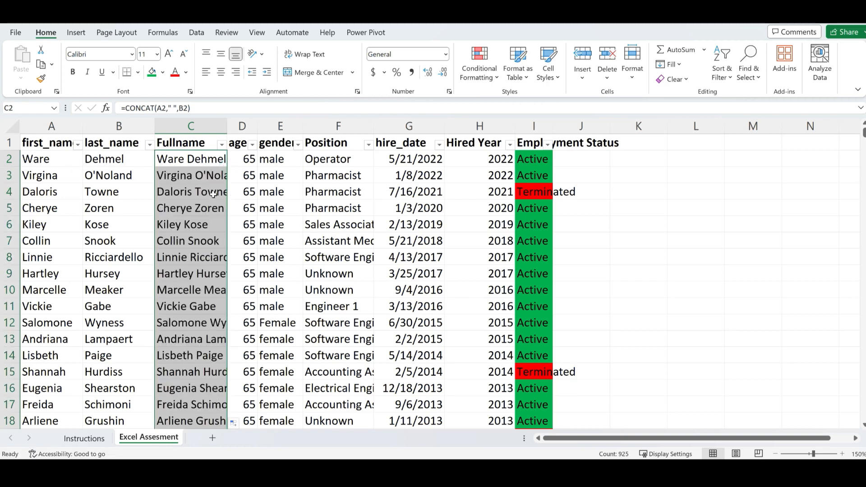
pyautogui.scroll(-5, 209, 339)
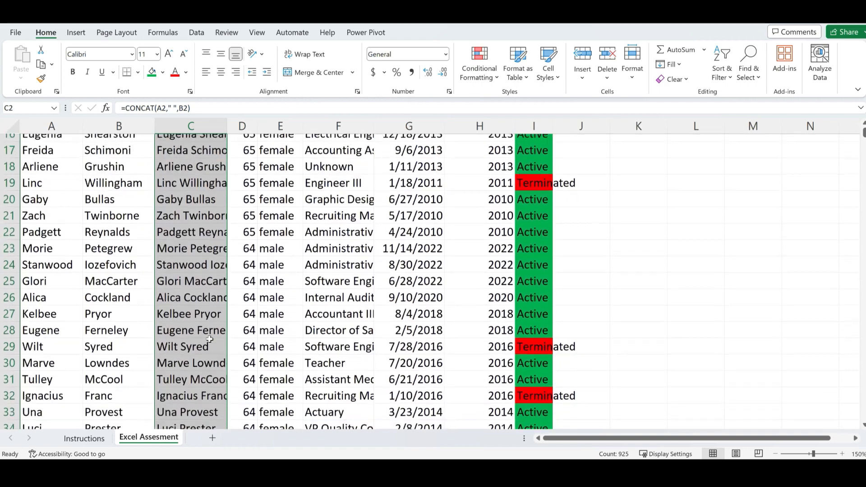
pyautogui.scroll(2, 209, 338)
pyautogui.scroll(3, 209, 338)
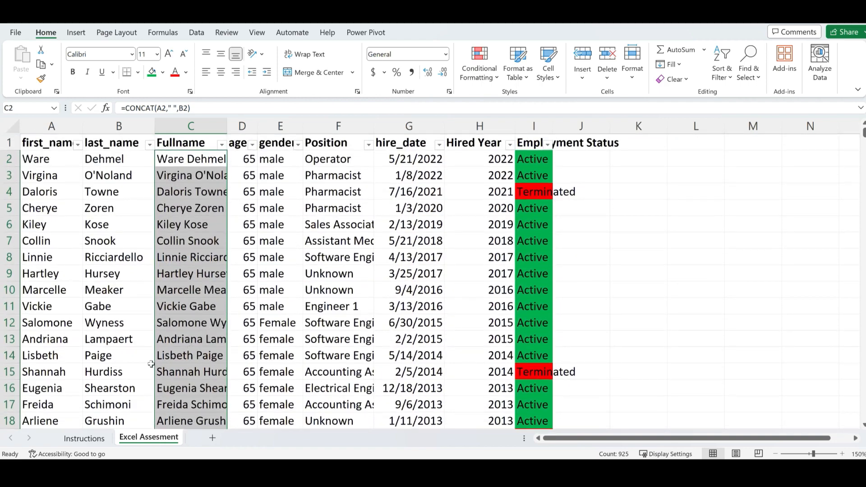
# Step: Mark the task "Combine the firstname and lastname" as done with a green fill on the Instructions sheet
pyautogui.click(96, 440)
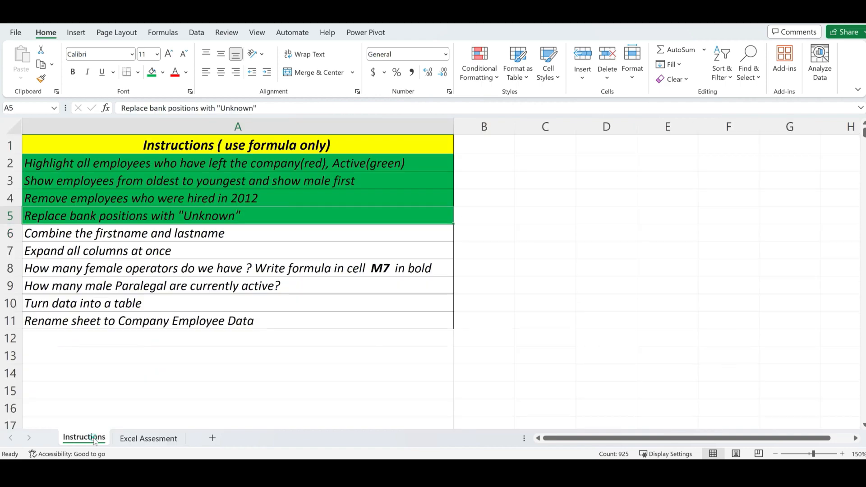
pyautogui.click(117, 235)
pyautogui.click(152, 73)
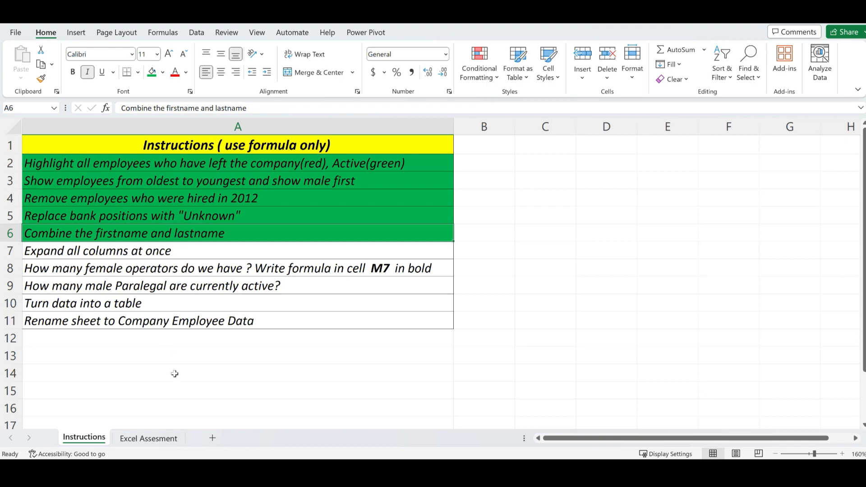
# Step: Set the column width of columns A through I on the Excel Assesment sheet to 15 all at once
pyautogui.click(155, 440)
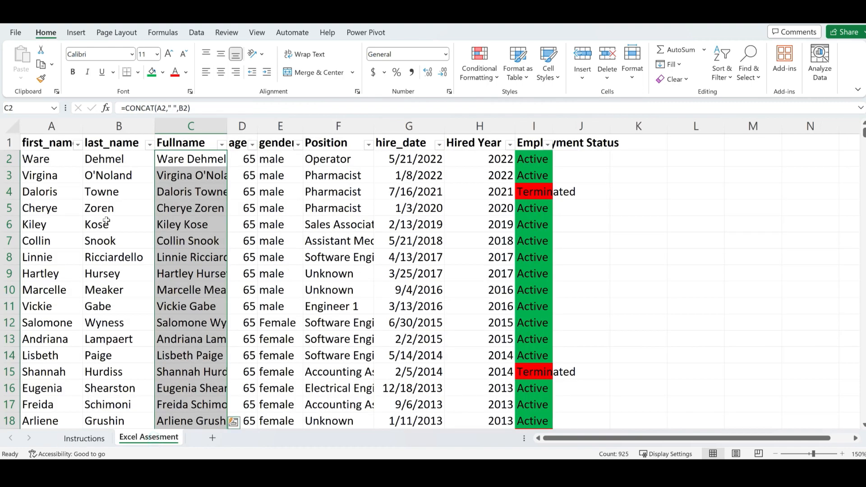
pyautogui.click(351, 256)
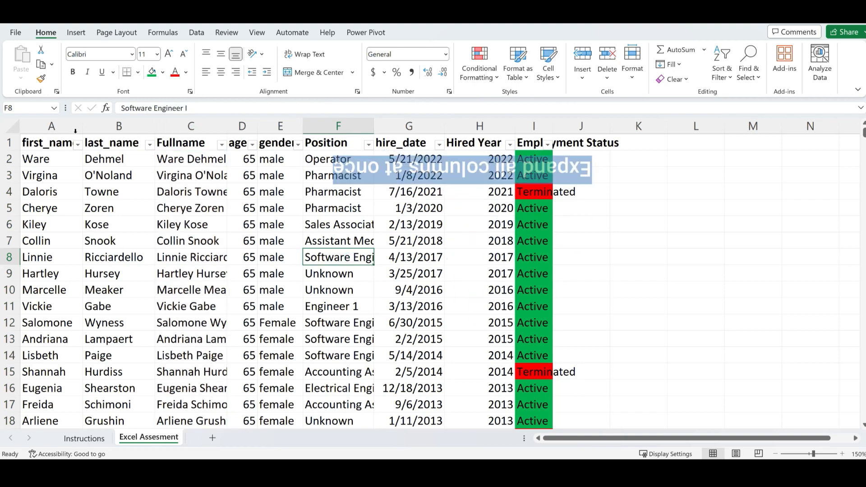
pyautogui.moveTo(82, 126); pyautogui.dragTo(548, 151)
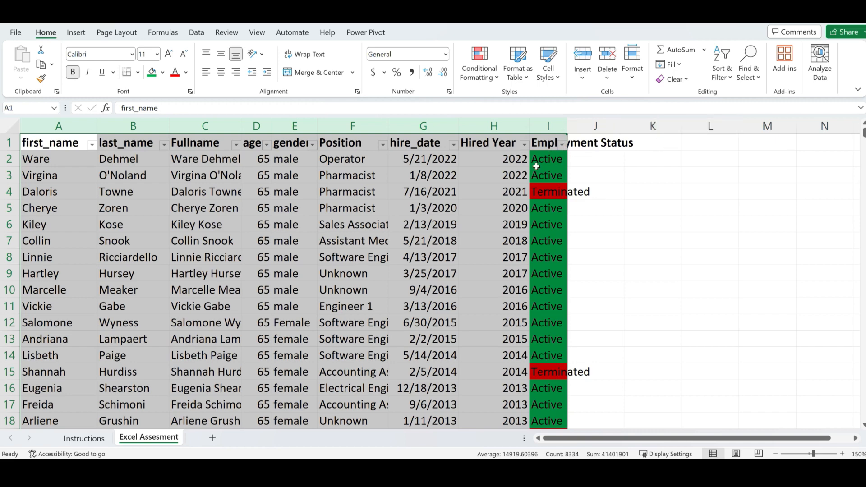
pyautogui.rightClick(487, 124)
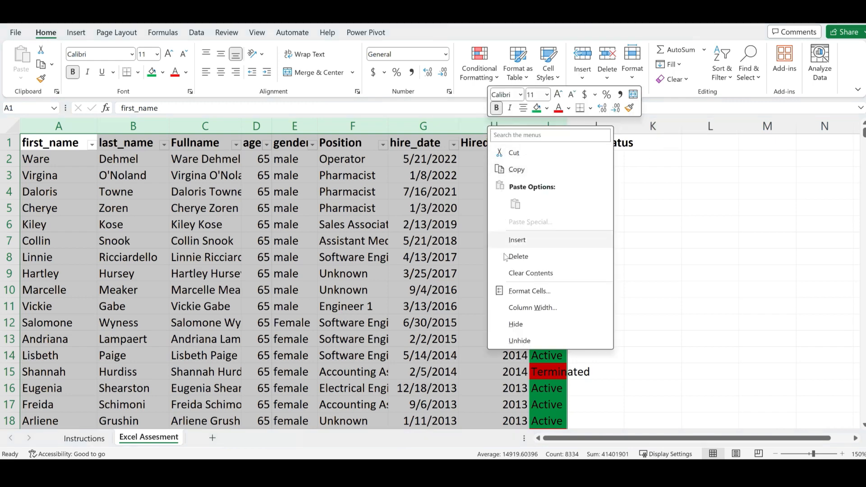
pyautogui.click(532, 308)
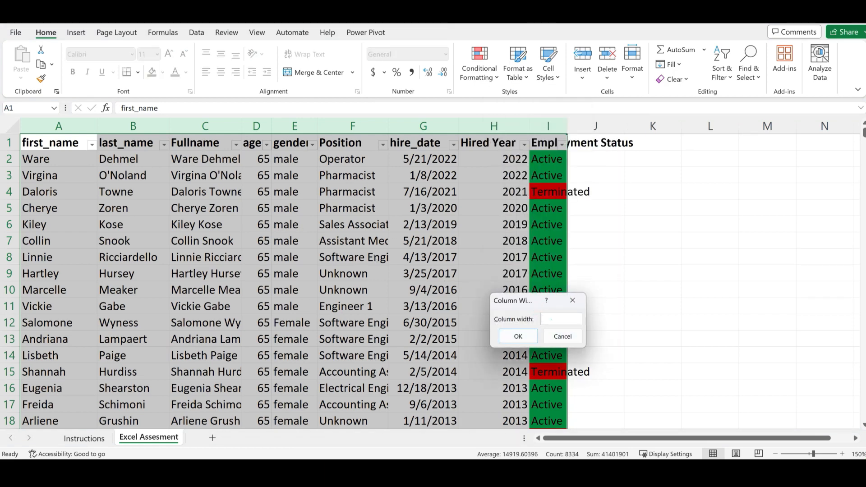
pyautogui.write('15')
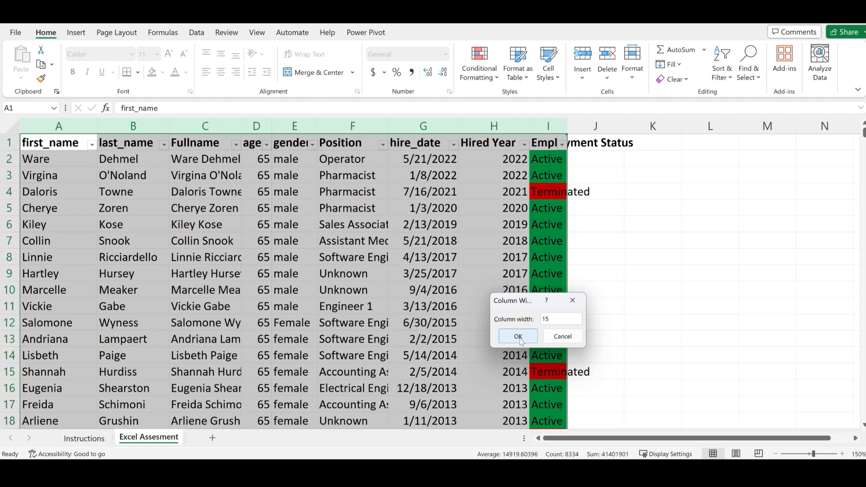
pyautogui.click(514, 336)
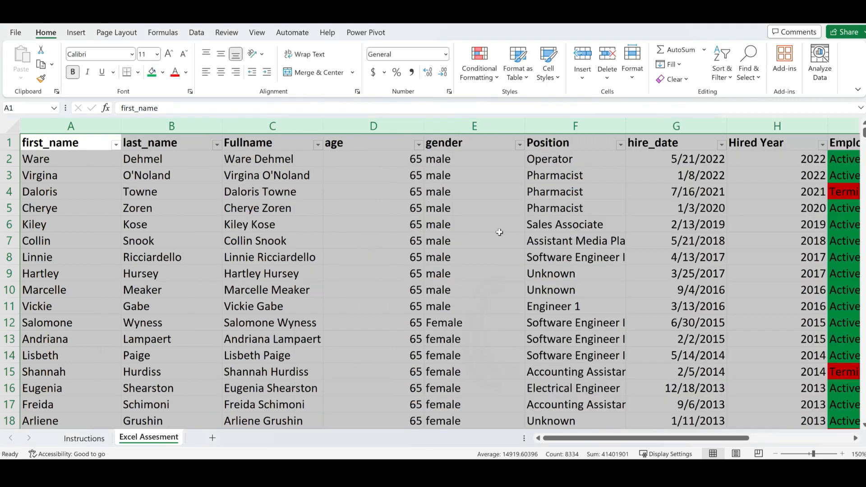
pyautogui.click(682, 252)
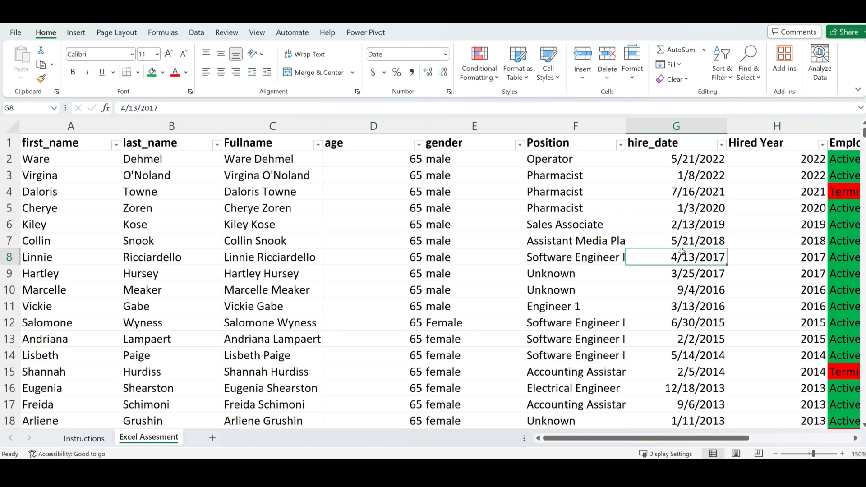
pyautogui.hscroll(2, 609, 255)
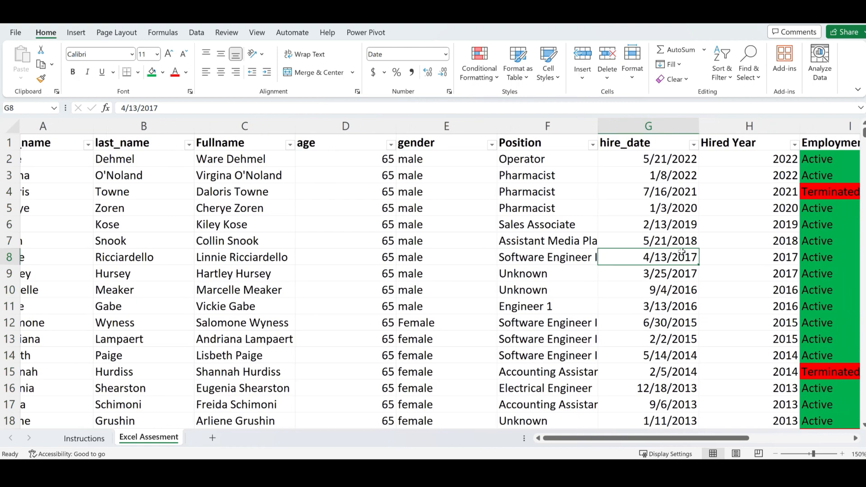
# Step: Mark the task "Expand all columns at once" as done with a green fill on the Instructions sheet
pyautogui.click(91, 439)
pyautogui.click(105, 251)
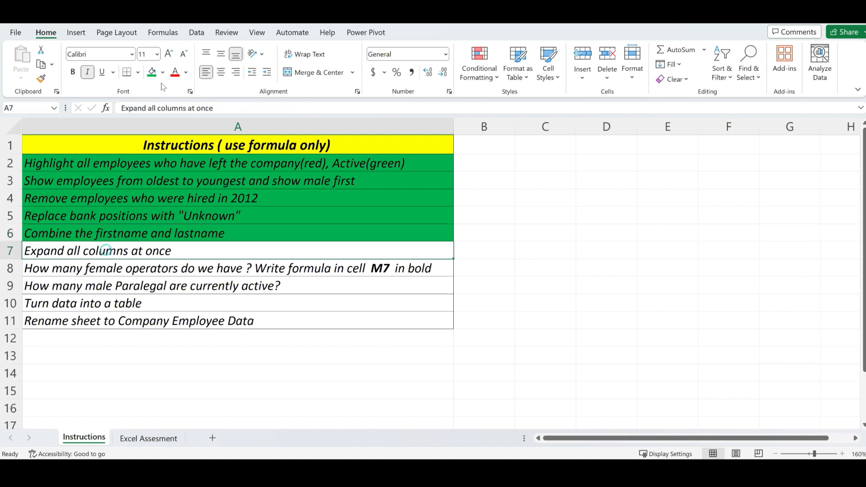
pyautogui.click(151, 72)
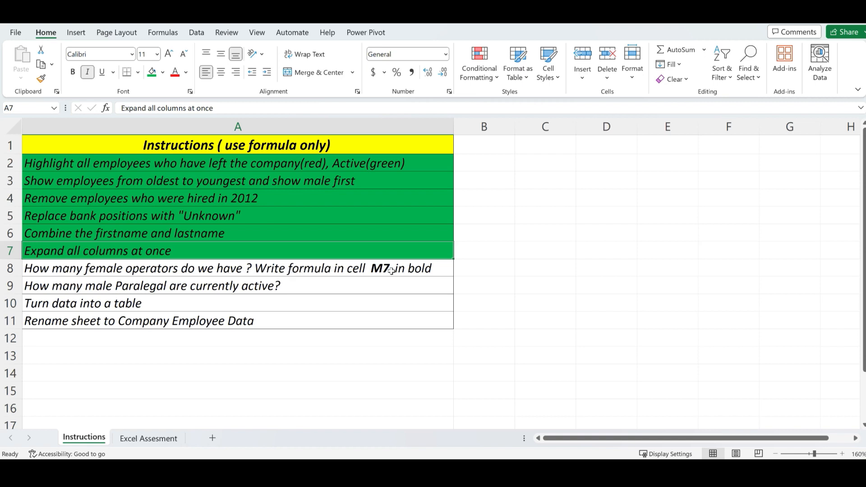
# Step: In cell M7 of the Excel Assesment sheet, start a COUNTIFS formula with gender column E:E matching "Female" as the first criterion
pyautogui.hscroll(3, 392, 270)
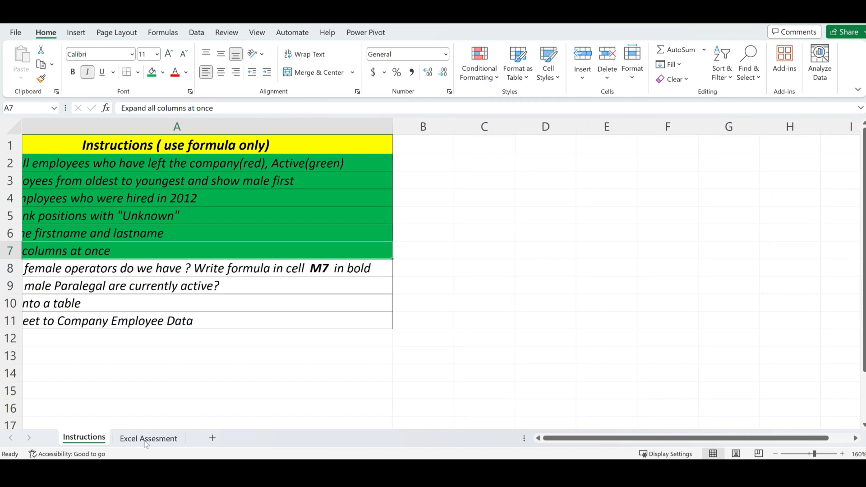
pyautogui.hscroll(-3, 174, 394)
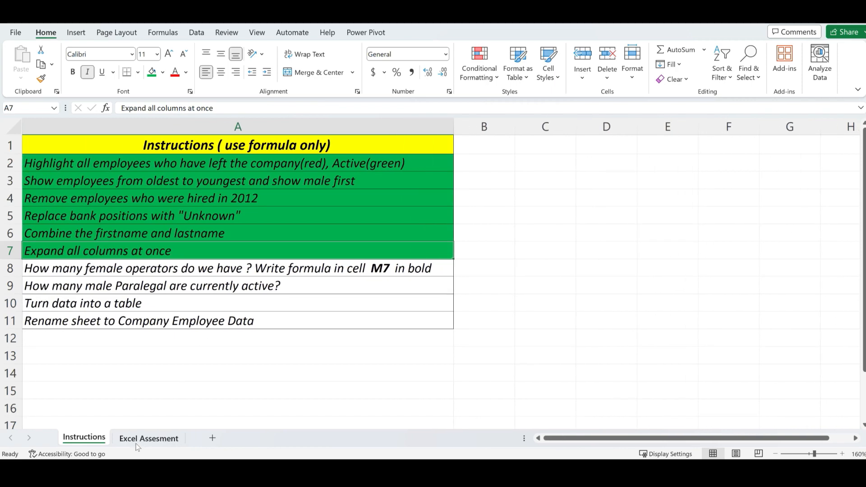
pyautogui.click(136, 443)
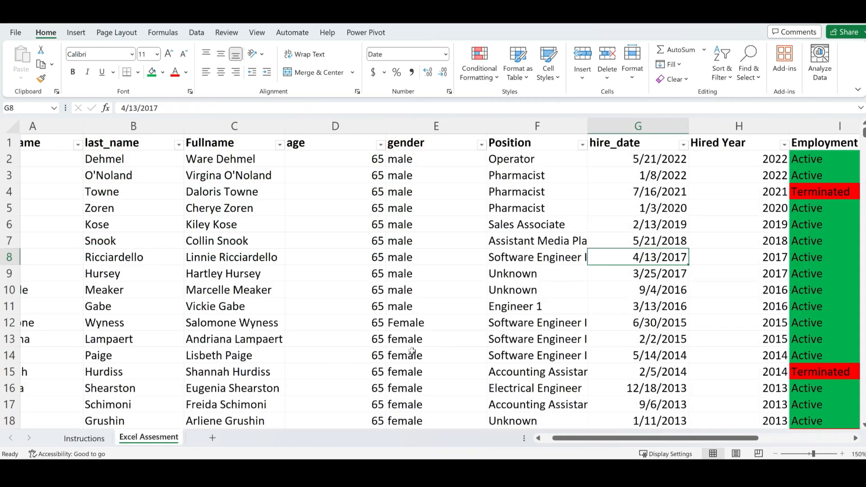
pyautogui.hscroll(5, 412, 352)
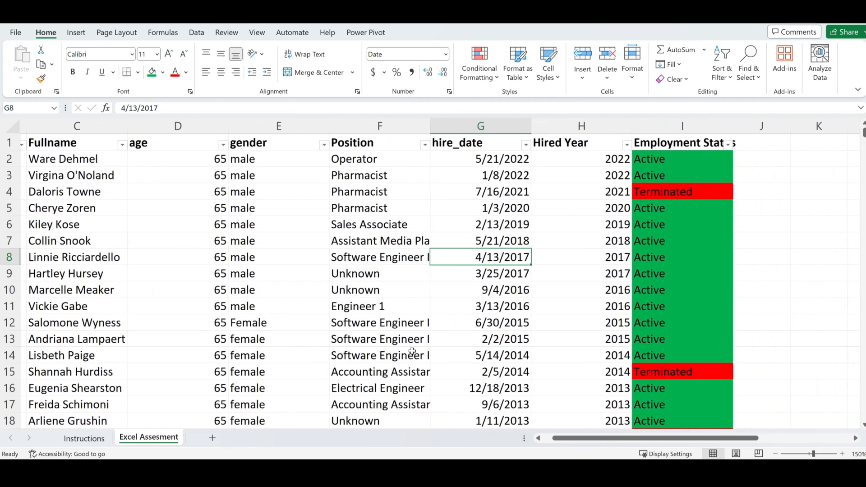
pyautogui.hscroll(3, 412, 352)
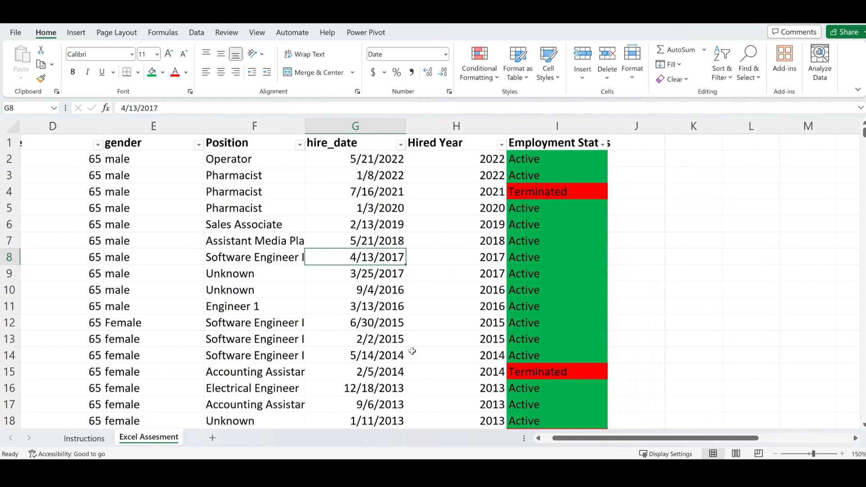
pyautogui.hscroll(-1, 412, 351)
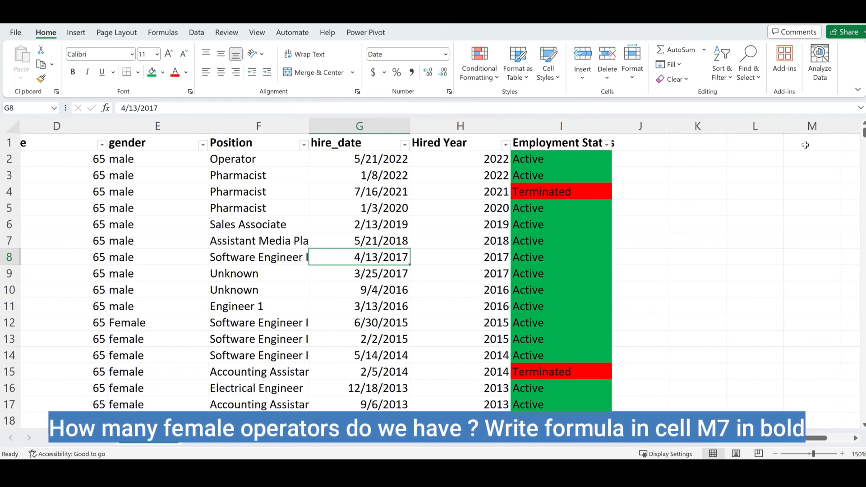
pyautogui.click(10, 240)
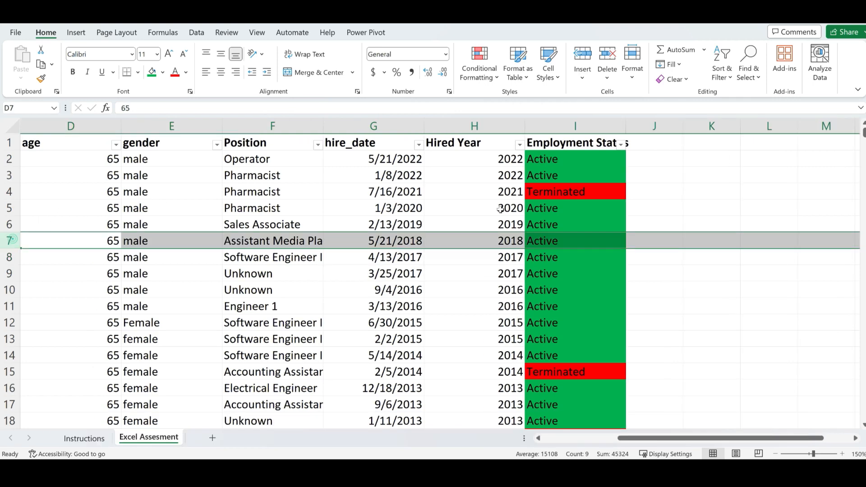
pyautogui.click(829, 239)
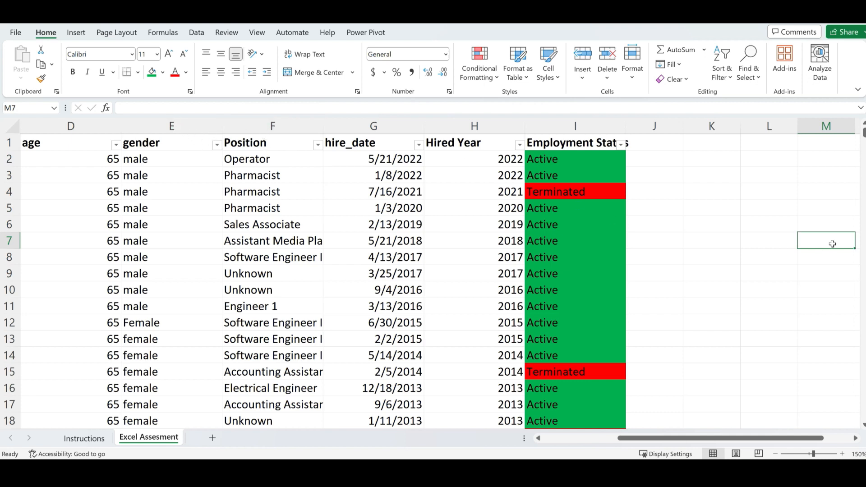
pyautogui.hscroll(2, 826, 241)
pyautogui.hscroll(1, 823, 243)
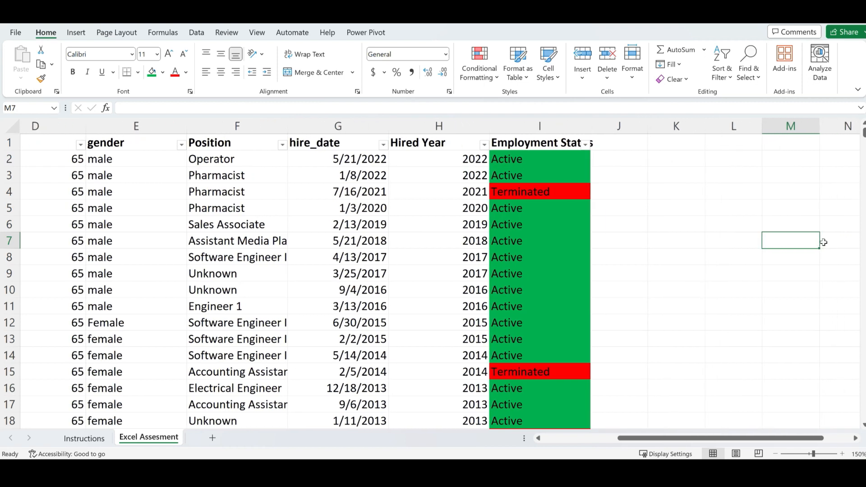
pyautogui.write('=')
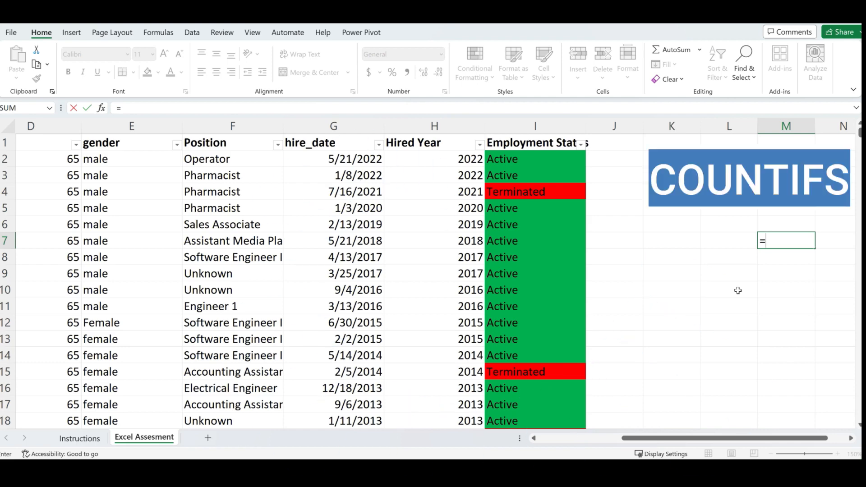
pyautogui.write('countif')
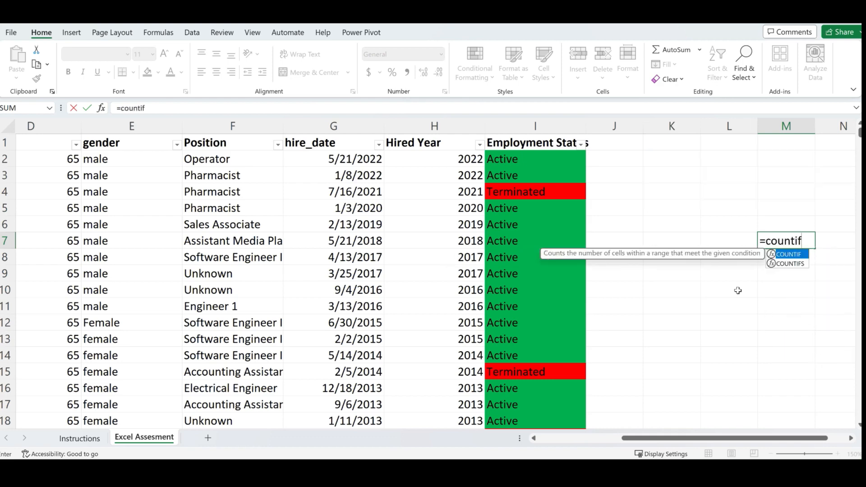
pyautogui.press('Down')
pyautogui.press('Tab')
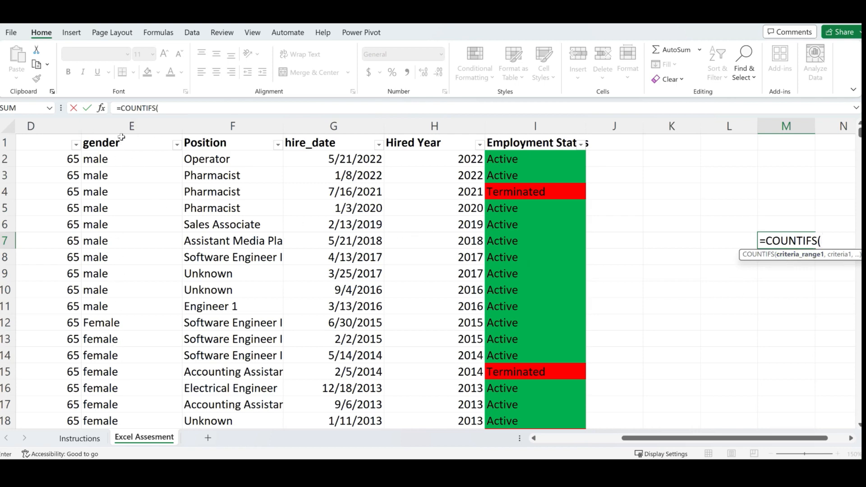
pyautogui.click(132, 126)
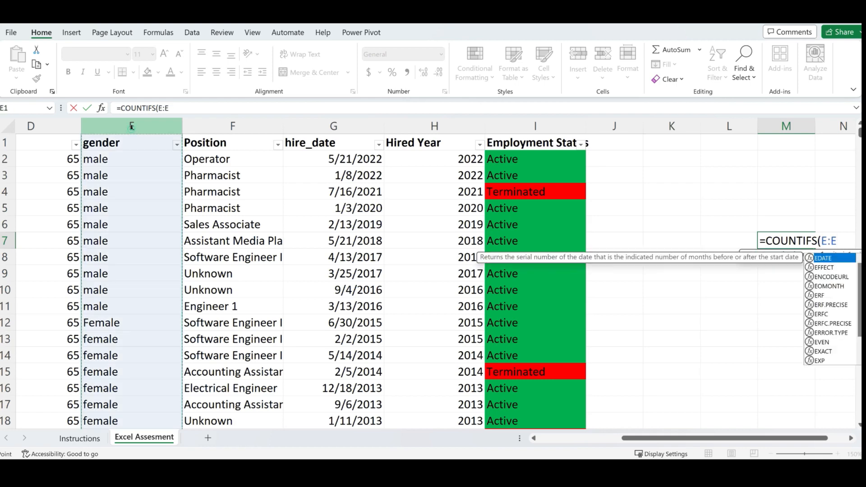
pyautogui.write(',')
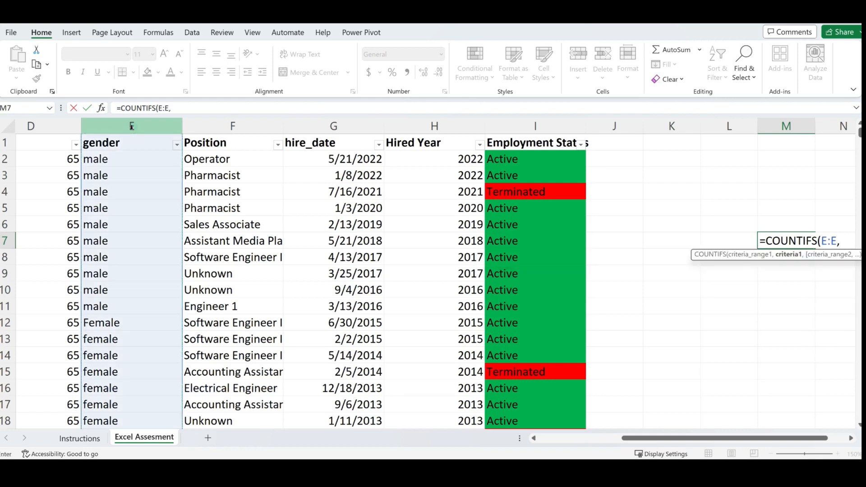
pyautogui.write('"Female')
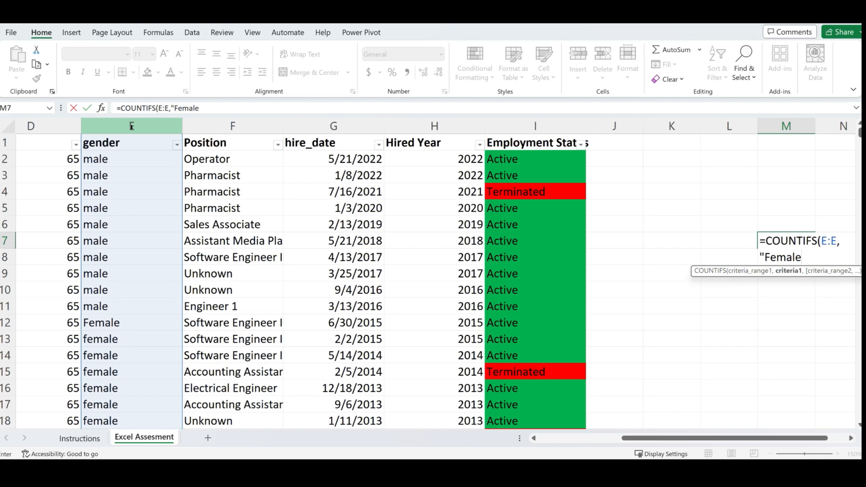
pyautogui.write('",')
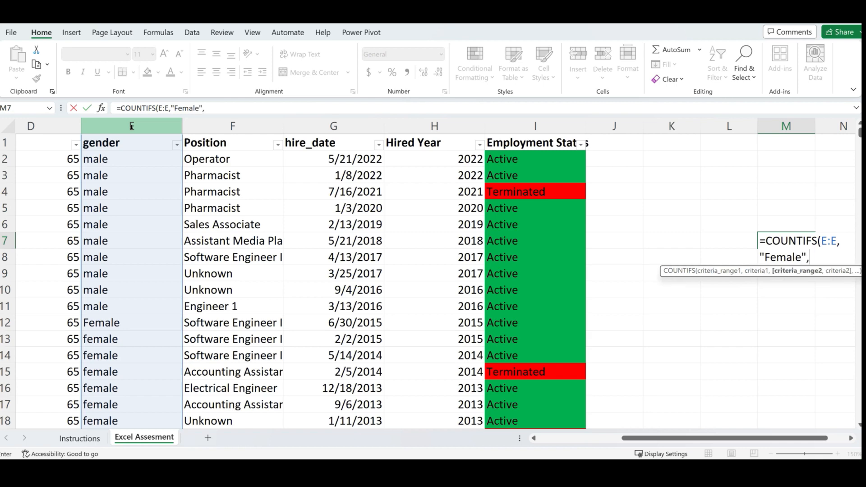
# Step: Complete the COUNTIFS formula in M7 with Position column F:F matching "Operator" and make the cell bold
pyautogui.click(211, 128)
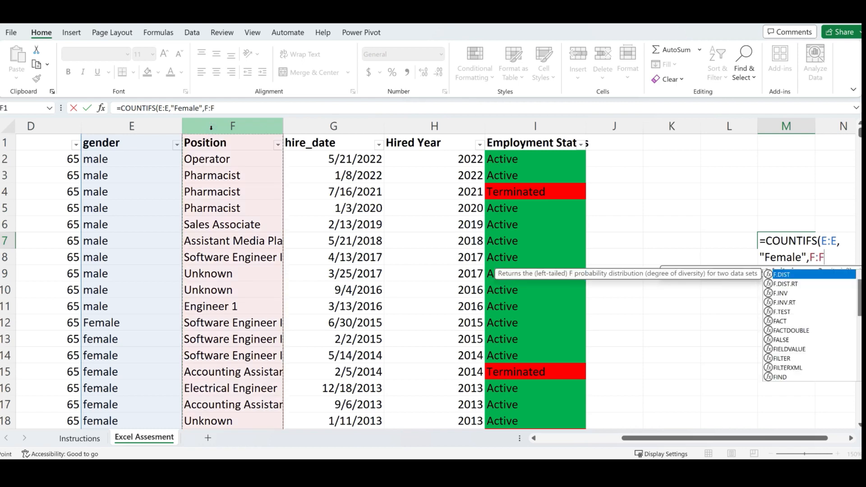
pyautogui.write(',')
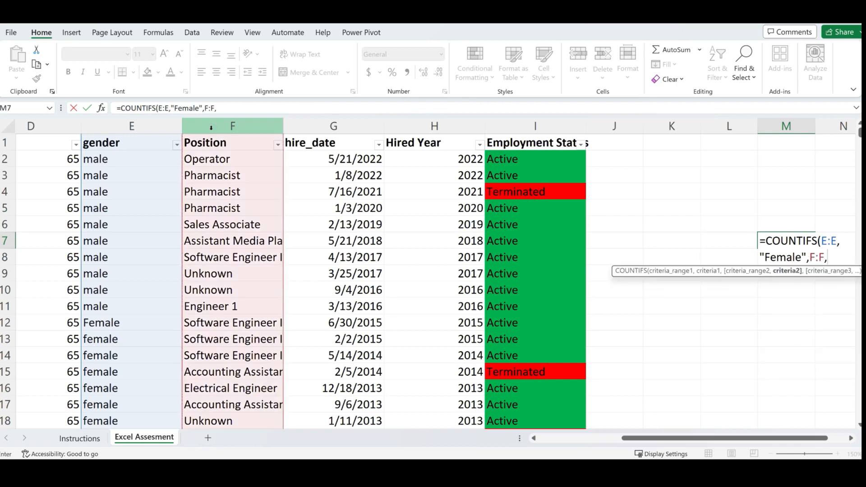
pyautogui.write('"Operator')
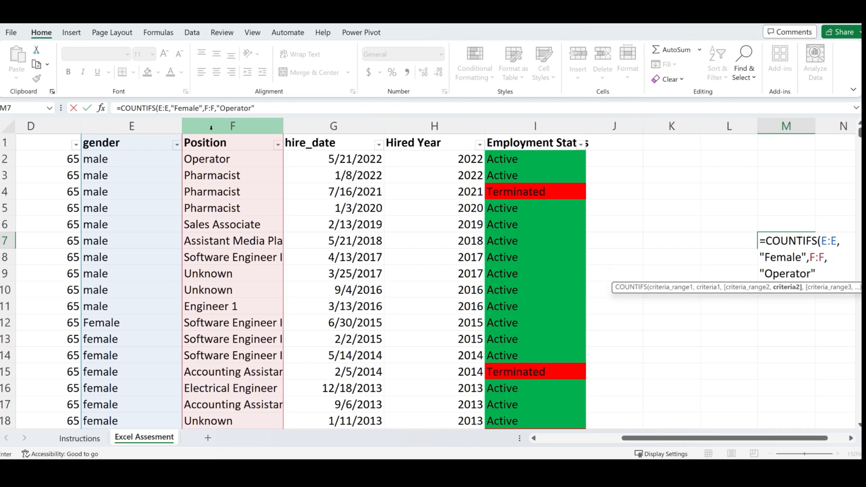
pyautogui.write('")')
pyautogui.press('Return')
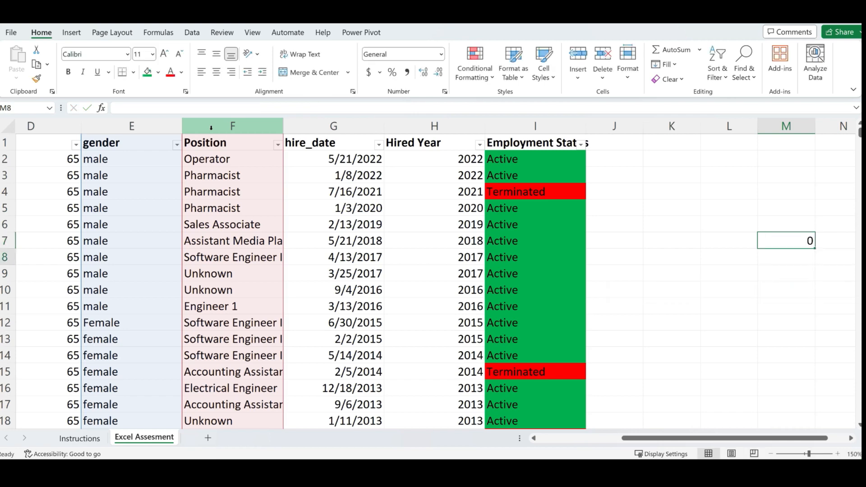
pyautogui.click(798, 236)
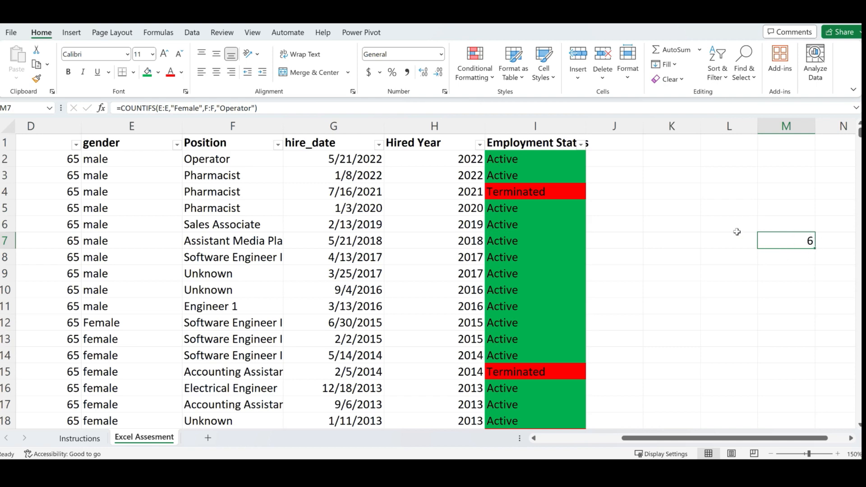
pyautogui.click(68, 72)
# Step: Mark the female operators task in A8 as done with a green fill on the Instructions sheet
pyautogui.click(89, 441)
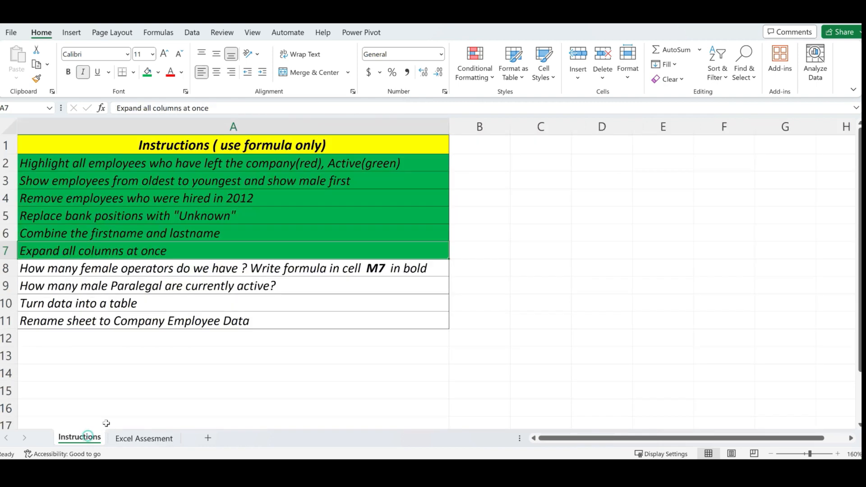
pyautogui.click(136, 271)
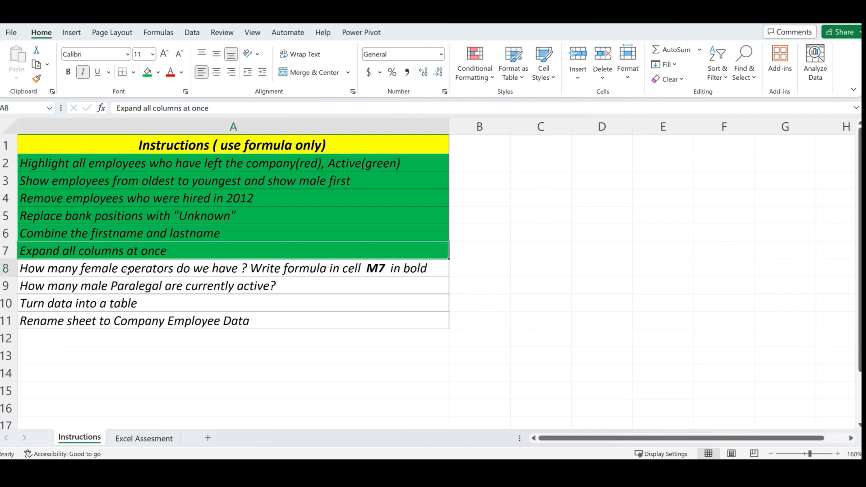
pyautogui.click(147, 72)
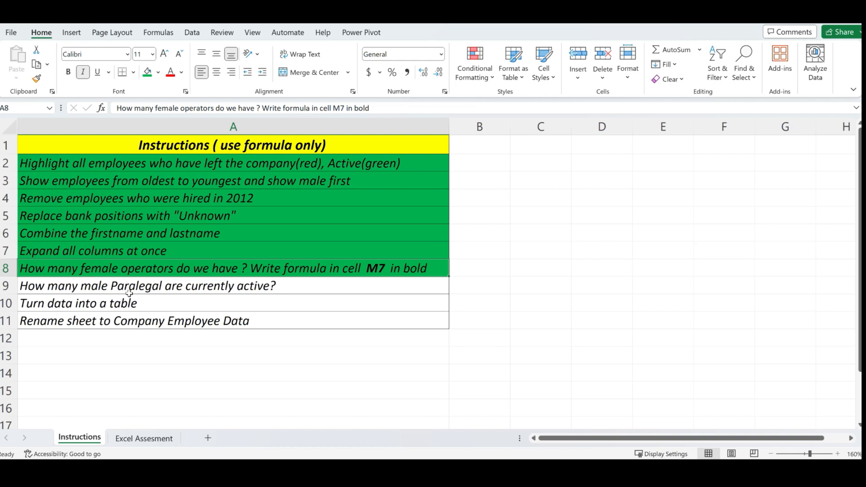
# Step: In cell M8 of the Excel Assesment sheet, start a COUNTIFS formula with gender column E:E matching "Male" as the first criterion
pyautogui.click(145, 439)
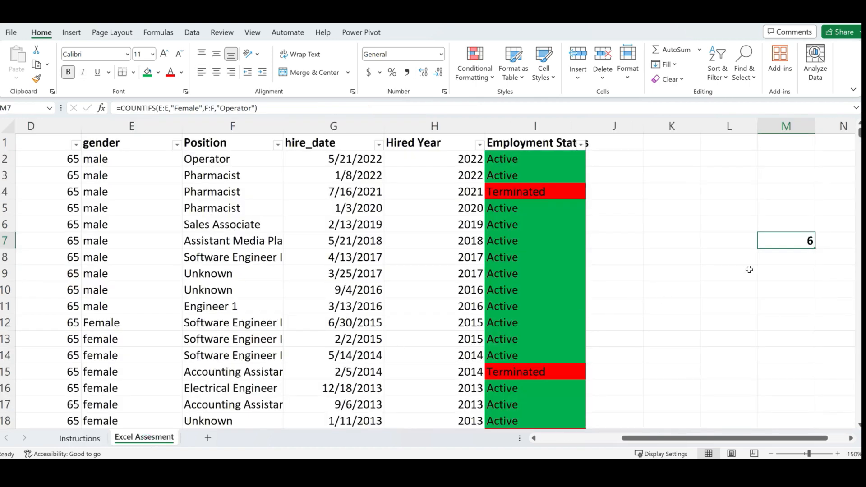
pyautogui.click(782, 263)
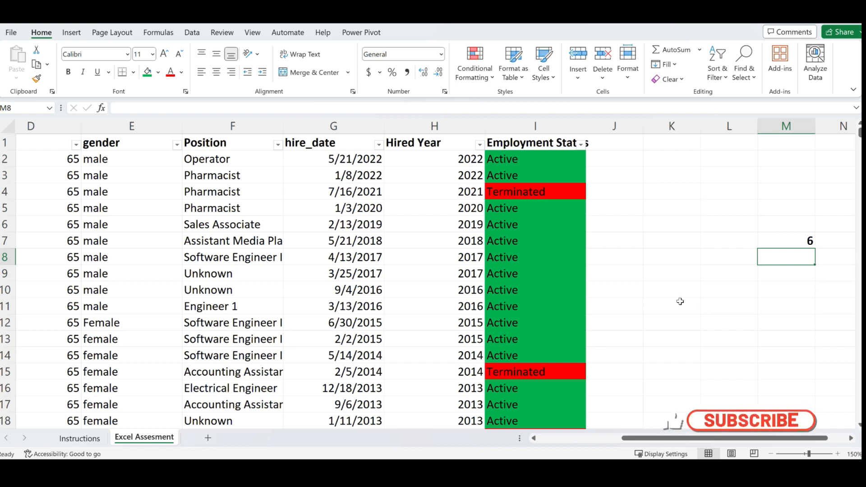
pyautogui.write('=')
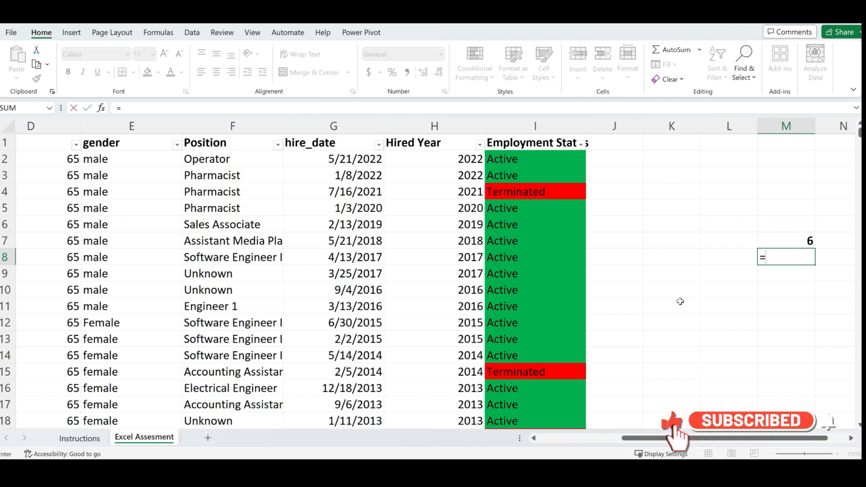
pyautogui.write('counti')
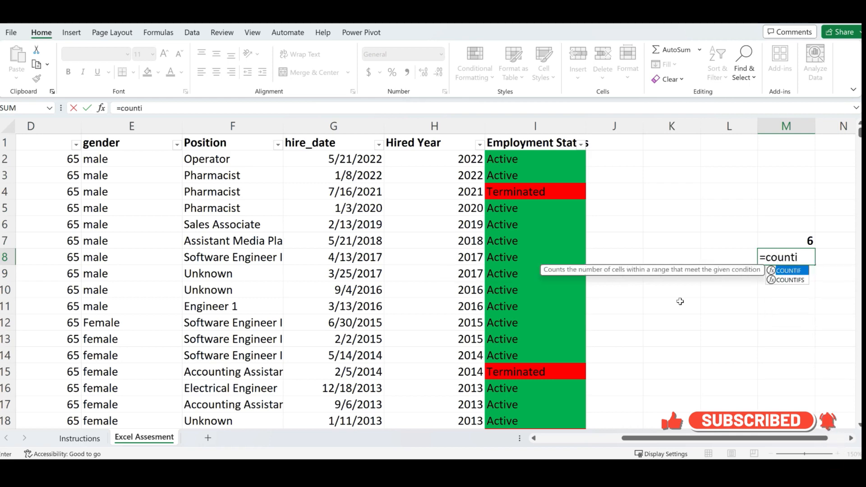
pyautogui.write('fs')
pyautogui.press('Tab')
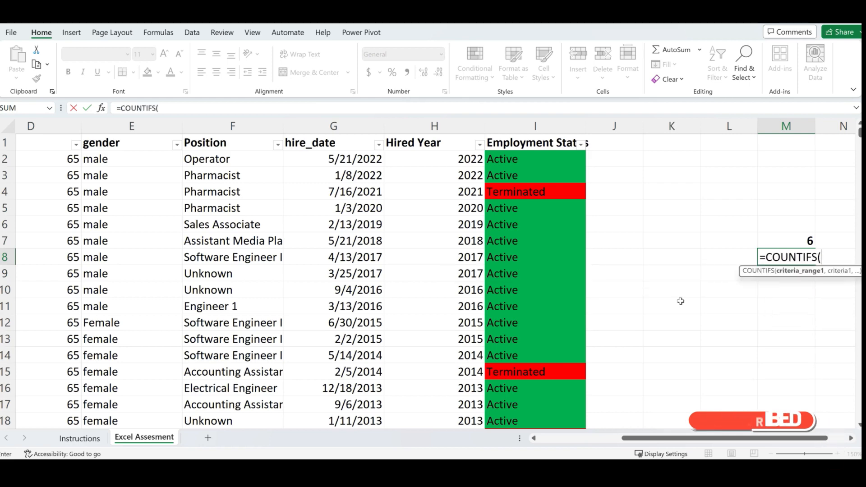
pyautogui.click(110, 125)
pyautogui.write(',')
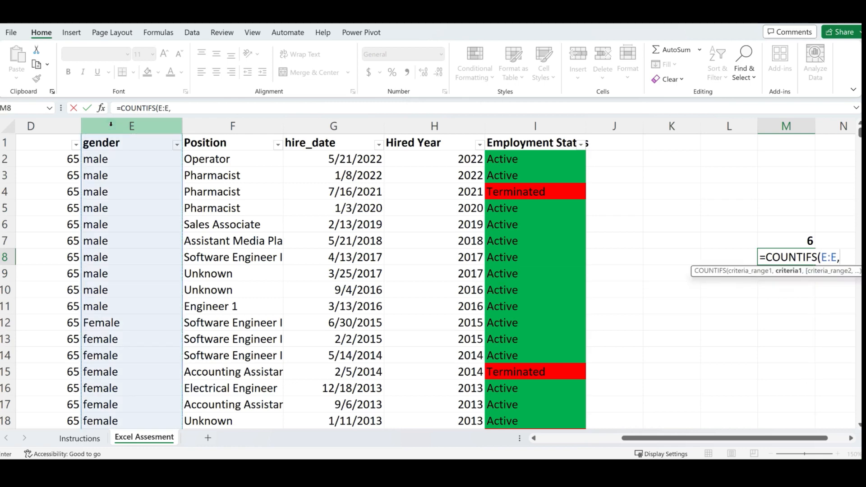
pyautogui.write('"Male')
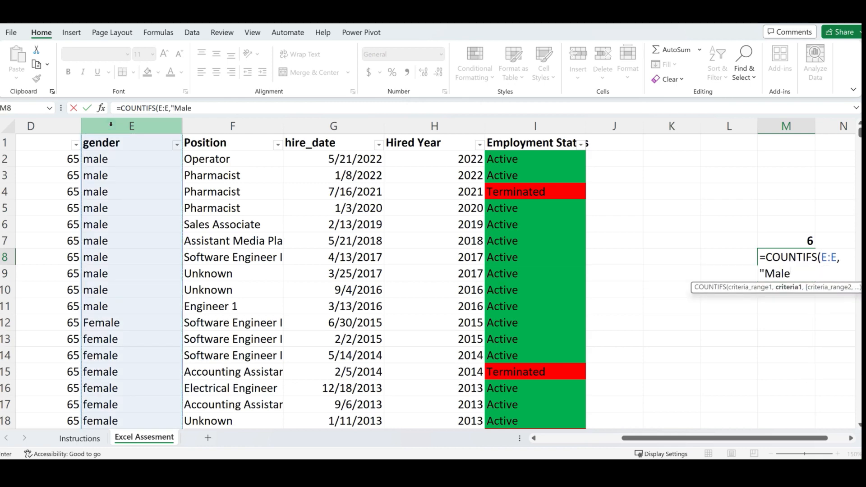
pyautogui.write('",')
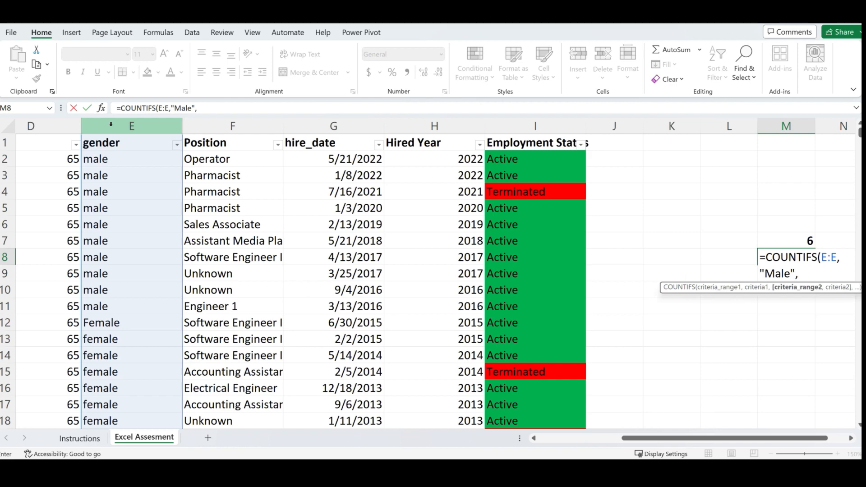
# Step: Add Position column F:F matching "Paralegal" as the second criterion of the COUNTIFS formula in M8
pyautogui.click(227, 126)
pyautogui.write(',')
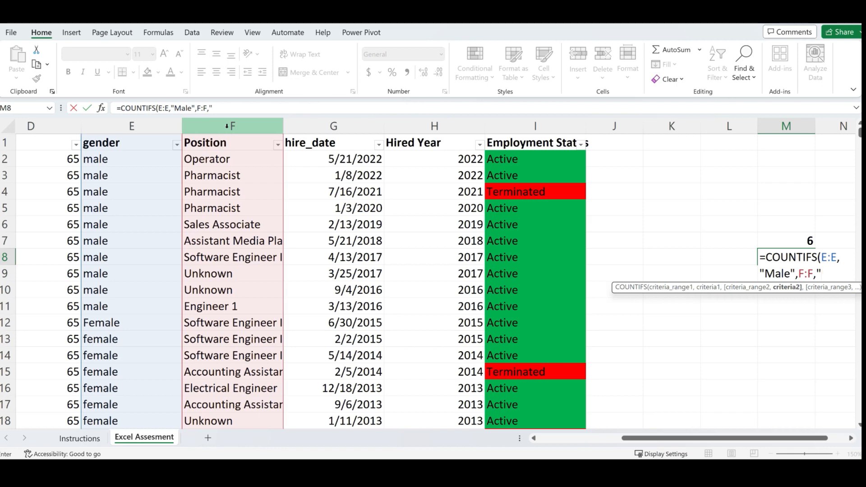
pyautogui.write('"Paralegal')
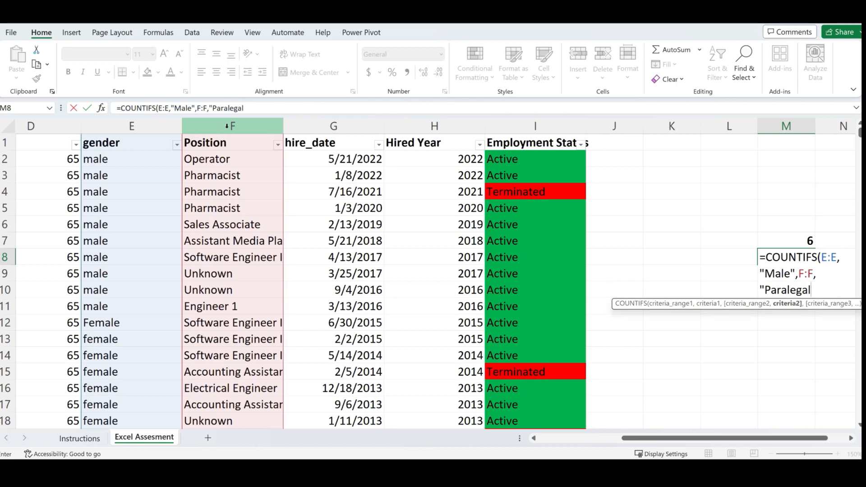
pyautogui.write('",')
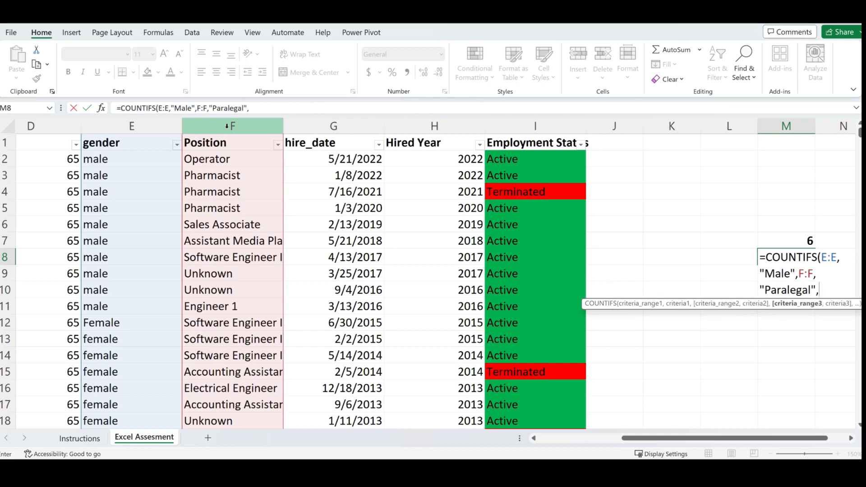
# Step: Complete the COUNTIFS formula in M8 with Employment Status column I:I matching "Active" as the third criterion
pyautogui.click(515, 125)
pyautogui.write(',')
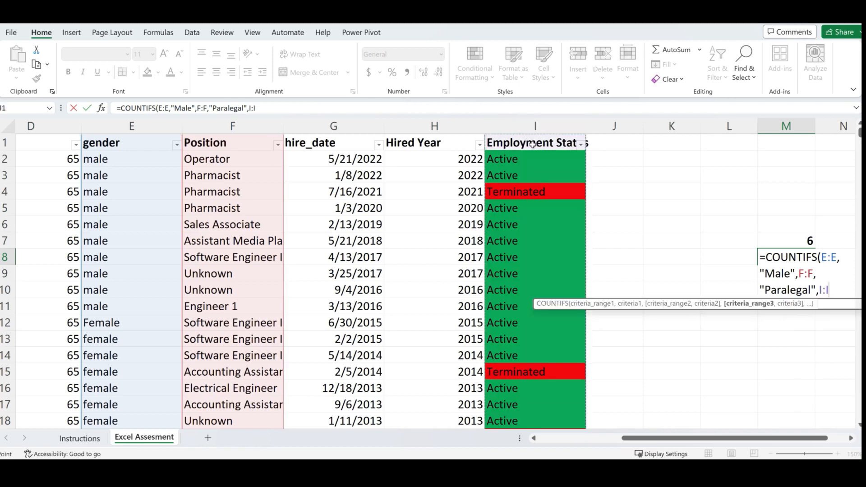
pyautogui.write('"Ac')
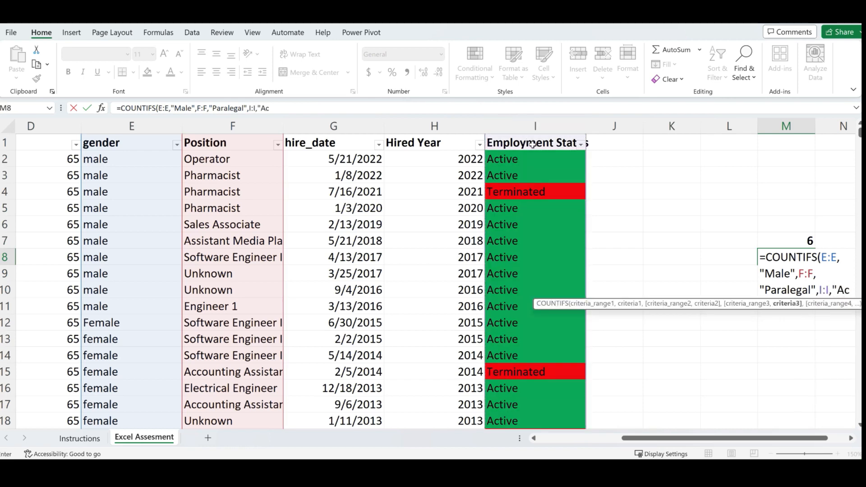
pyautogui.write('tive')
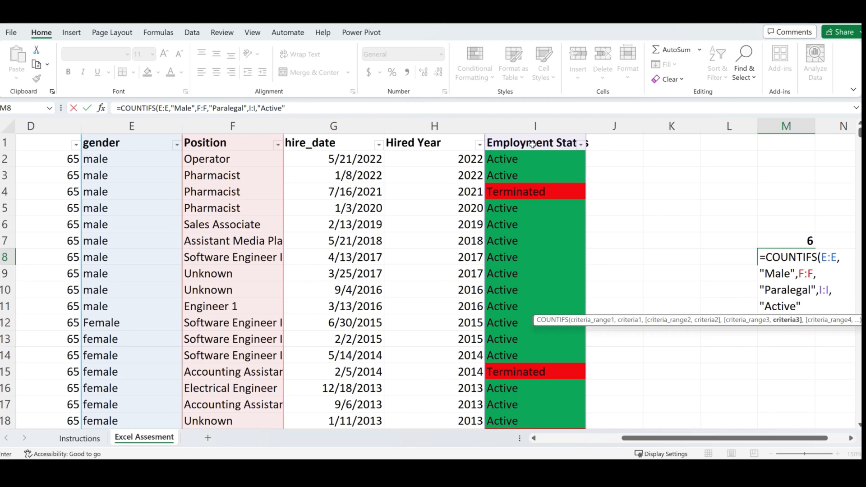
pyautogui.write('")')
pyautogui.press('Return')
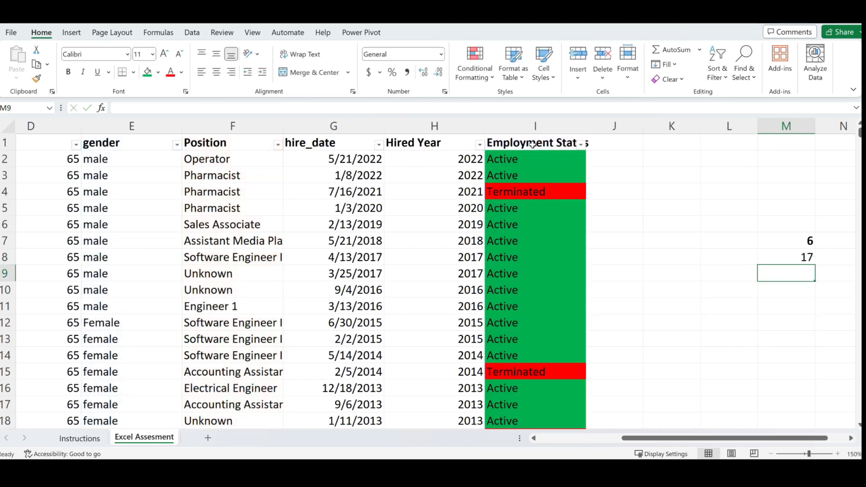
pyautogui.click(805, 257)
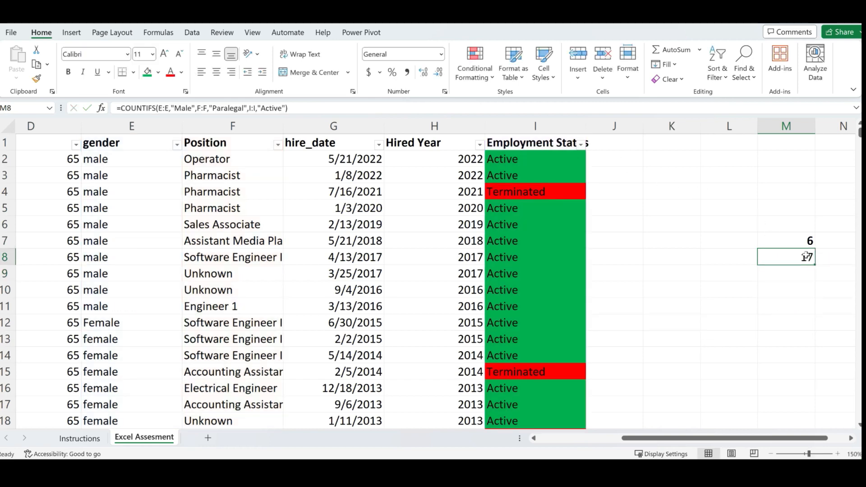
# Step: Mark the active male paralegals task in A9 of the Instructions sheet as done with a green fill
pyautogui.click(93, 434)
pyautogui.click(143, 285)
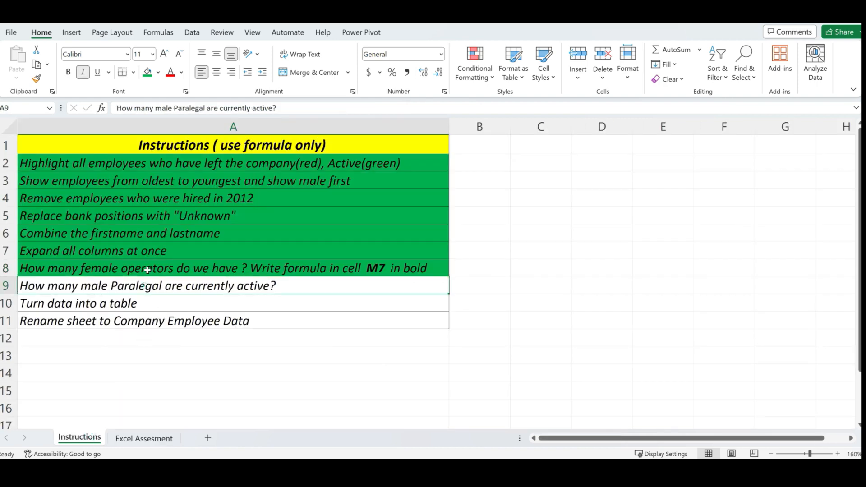
pyautogui.click(147, 72)
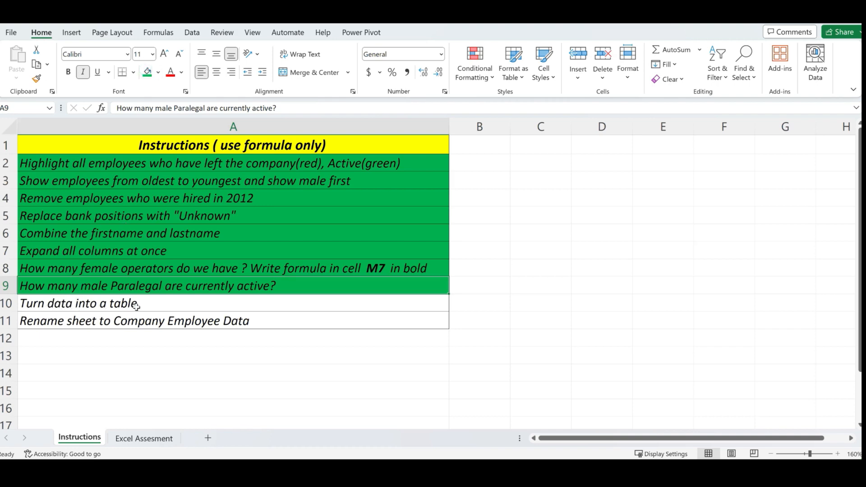
# Step: Convert the employee data range A1:I926 on the Excel Assesment sheet into a table with headers
pyautogui.click(144, 439)
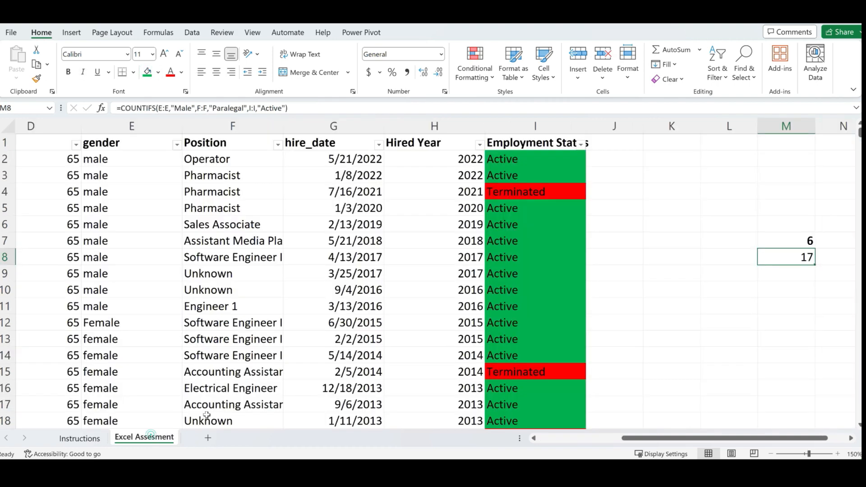
pyautogui.hscroll(-5, 200, 292)
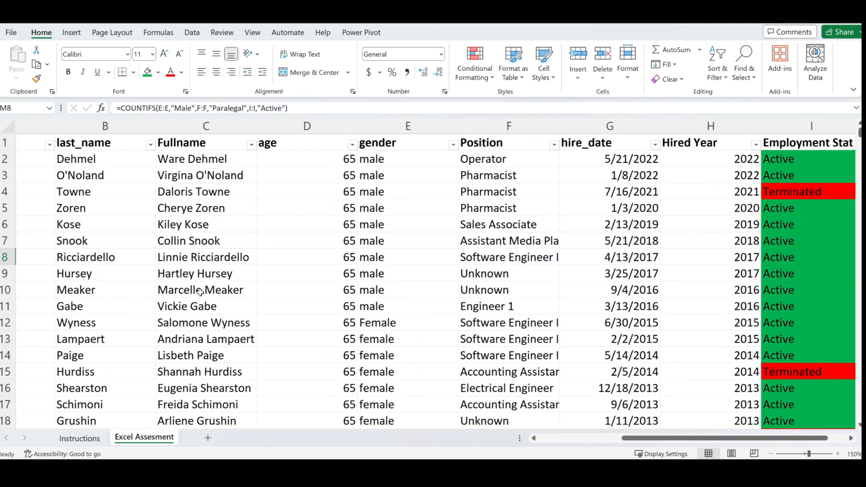
pyautogui.hscroll(-2, 201, 293)
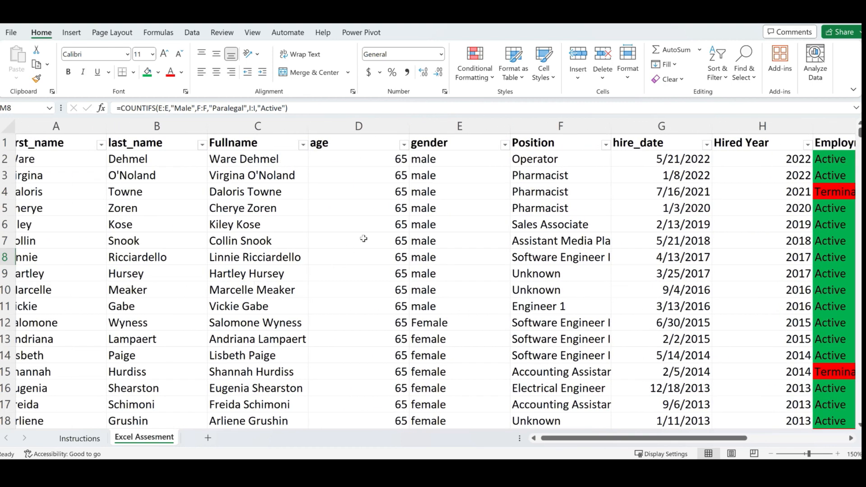
pyautogui.click(248, 221)
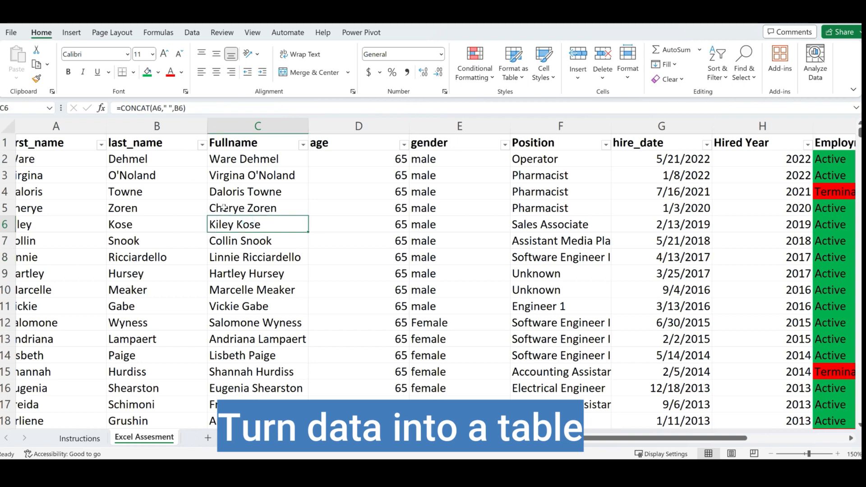
pyautogui.click(427, 251)
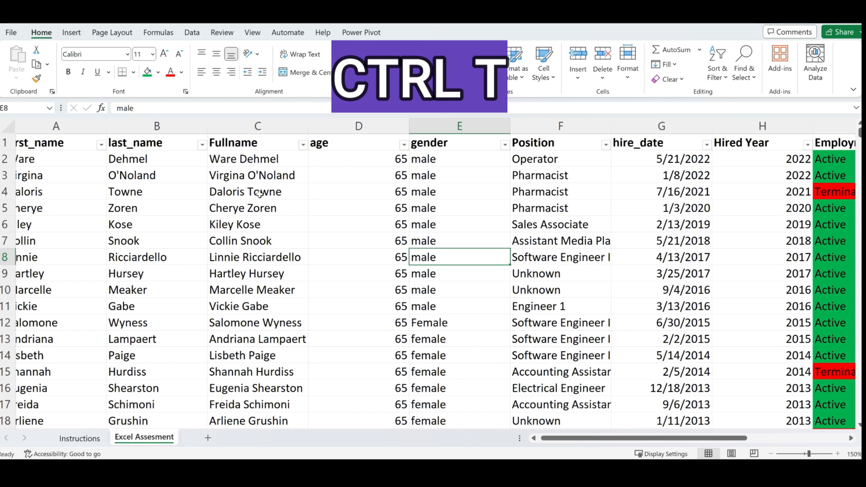
pyautogui.hotkey('ctrl', 't')
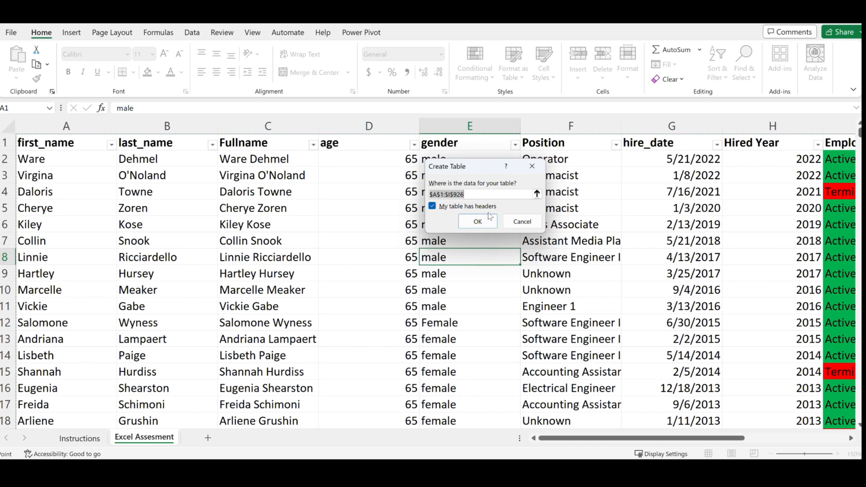
pyautogui.click(478, 223)
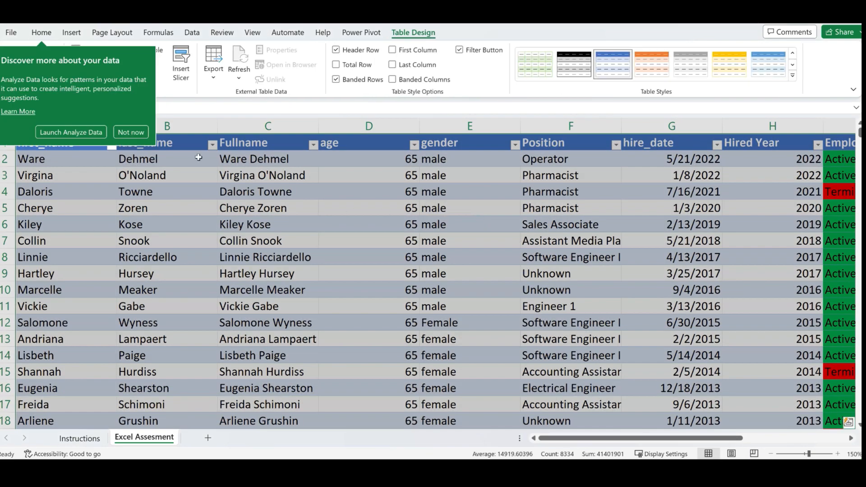
pyautogui.click(264, 260)
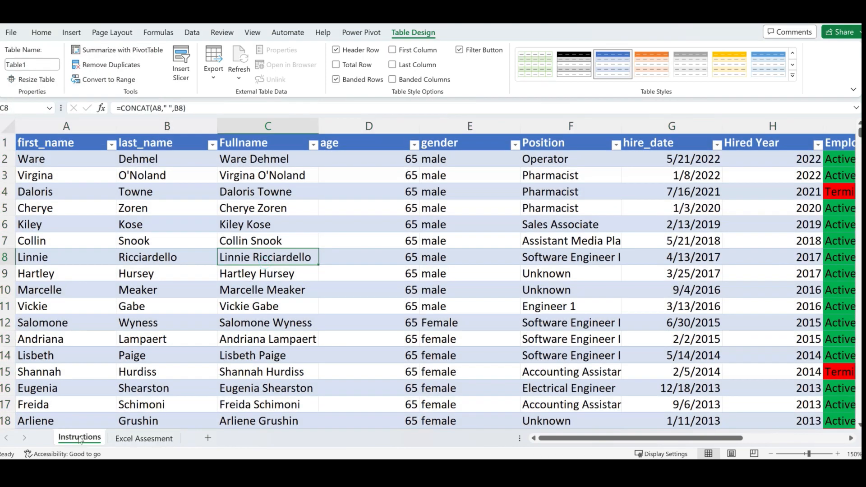
# Step: Mark the "Turn data into a table" task in A10 of the Instructions sheet as done with a green fill
pyautogui.click(79, 437)
pyautogui.click(137, 303)
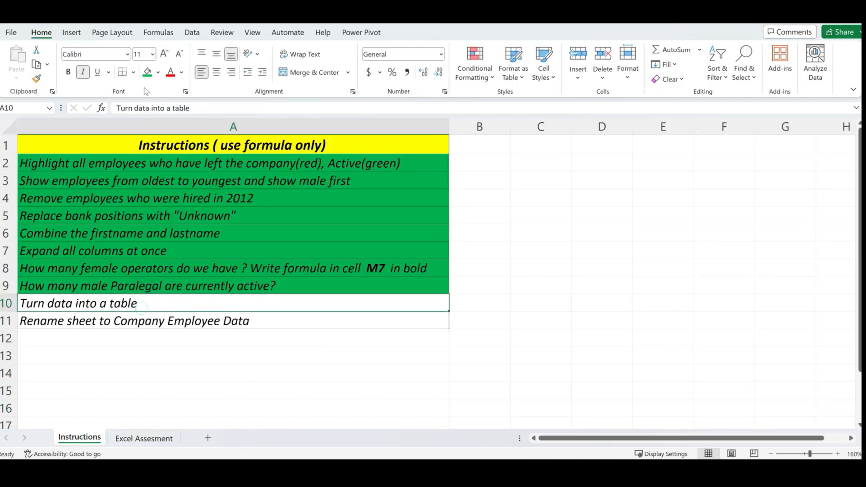
pyautogui.click(151, 75)
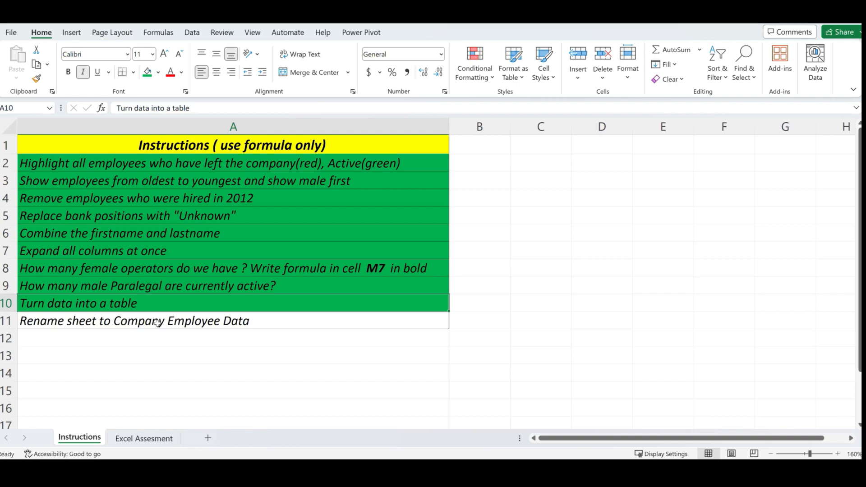
# Step: Rename the Excel Assesment sheet to "Company Employee Data"
pyautogui.click(144, 438)
pyautogui.doubleClick(146, 444)
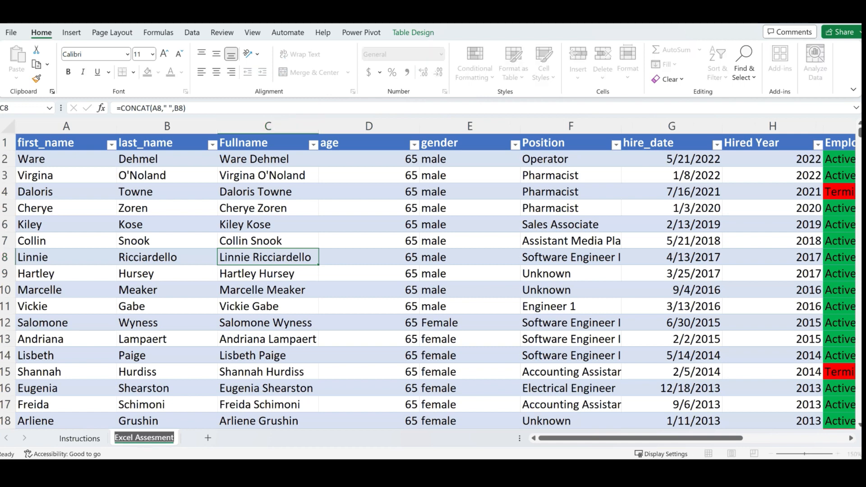
pyautogui.write('Comp')
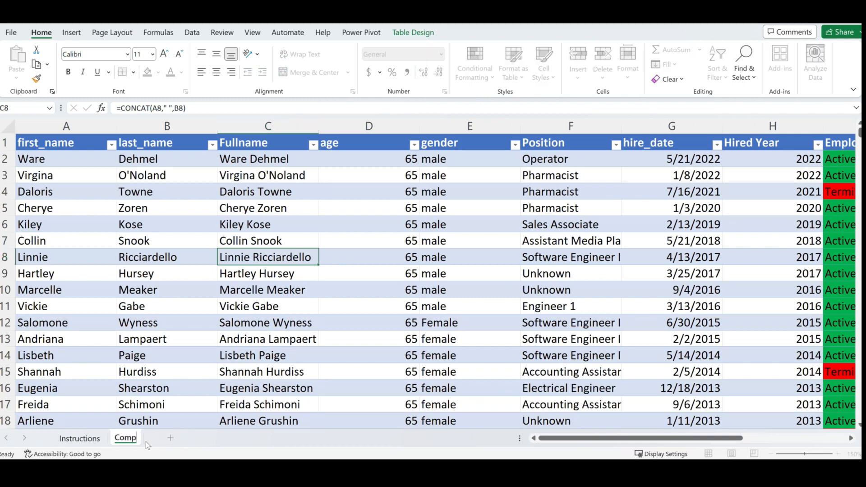
pyautogui.write('any')
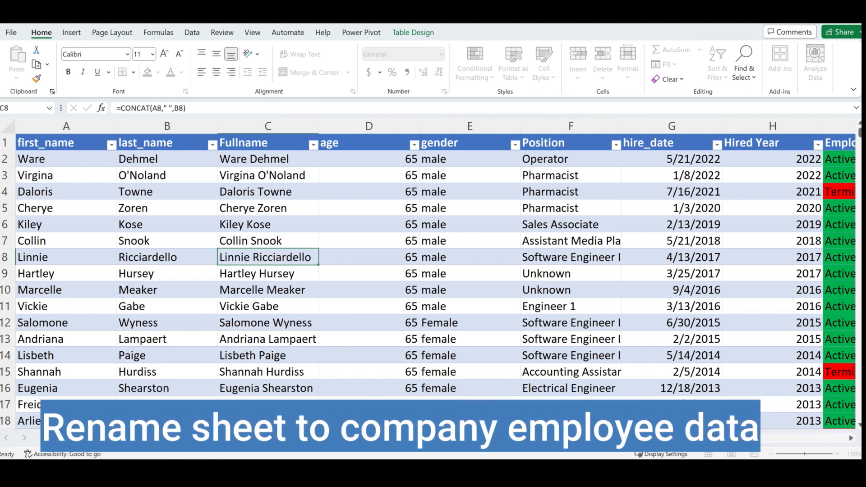
pyautogui.press('Return')
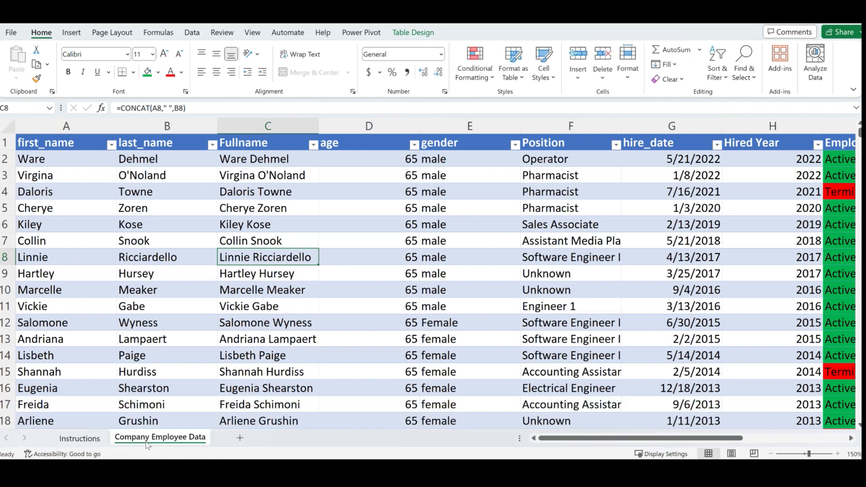